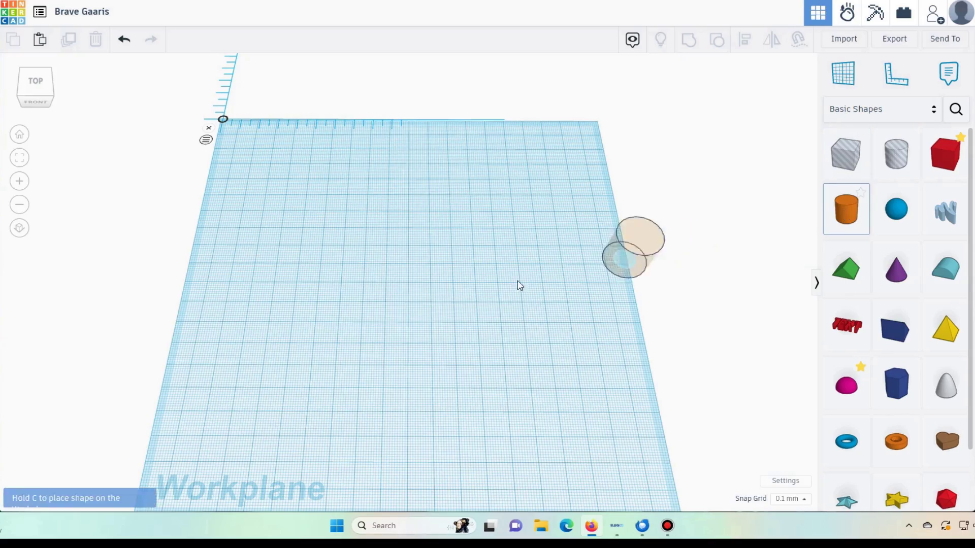
# Step: Add a cylinder to the workplane with 64 sides and set its size to 30 × 30 mm with 4 mm height
pyautogui.click(350, 312)
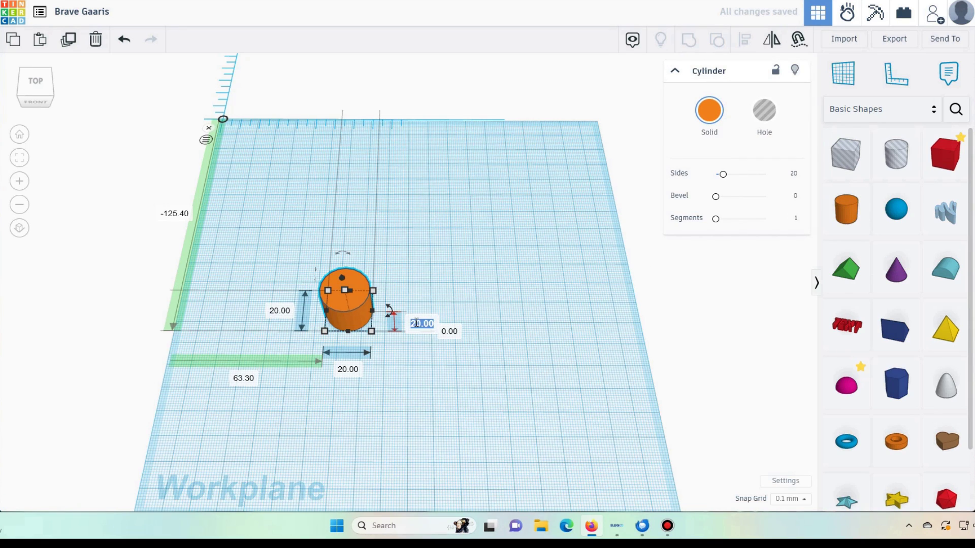
pyautogui.press('Return')
pyautogui.moveTo(724, 175); pyautogui.dragTo(783, 178)
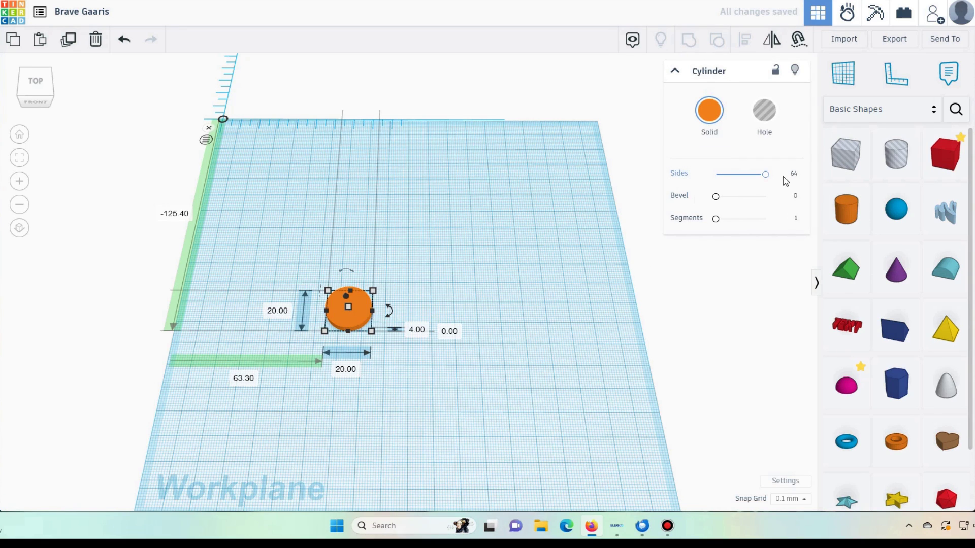
pyautogui.click(281, 314)
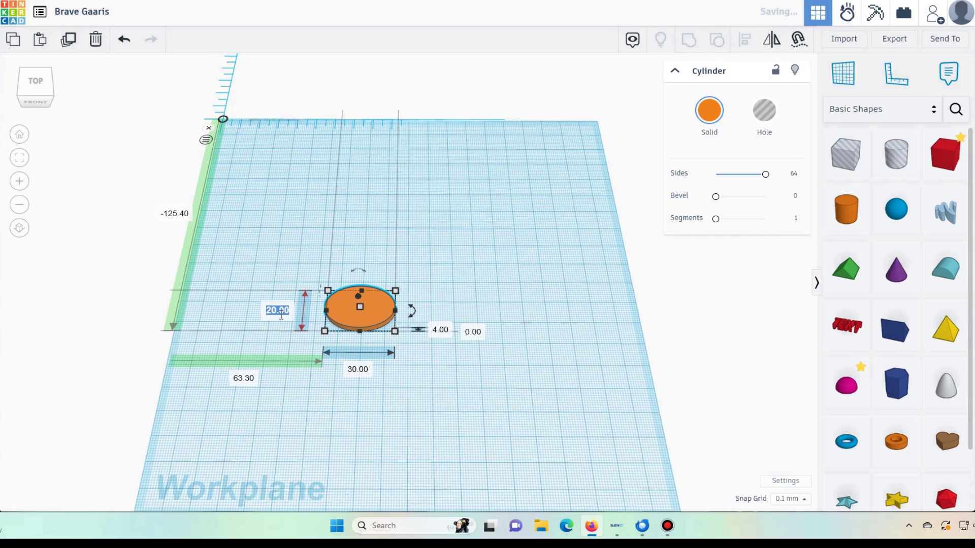
pyautogui.press('Return')
pyautogui.scroll(5, 516, 268)
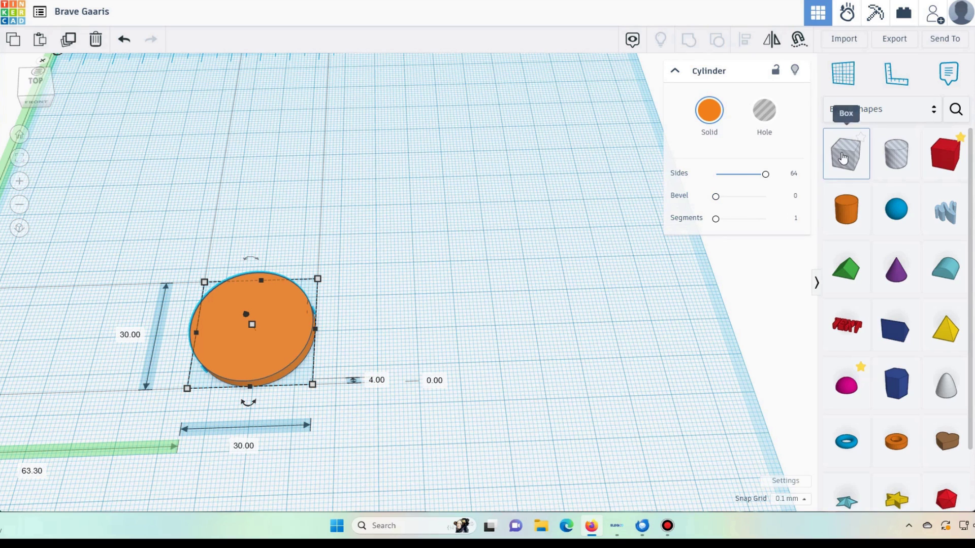
# Step: Add a hole box beside the disc and size it 21 mm wide and 30 mm long
pyautogui.moveTo(841, 146); pyautogui.dragTo(413, 236)
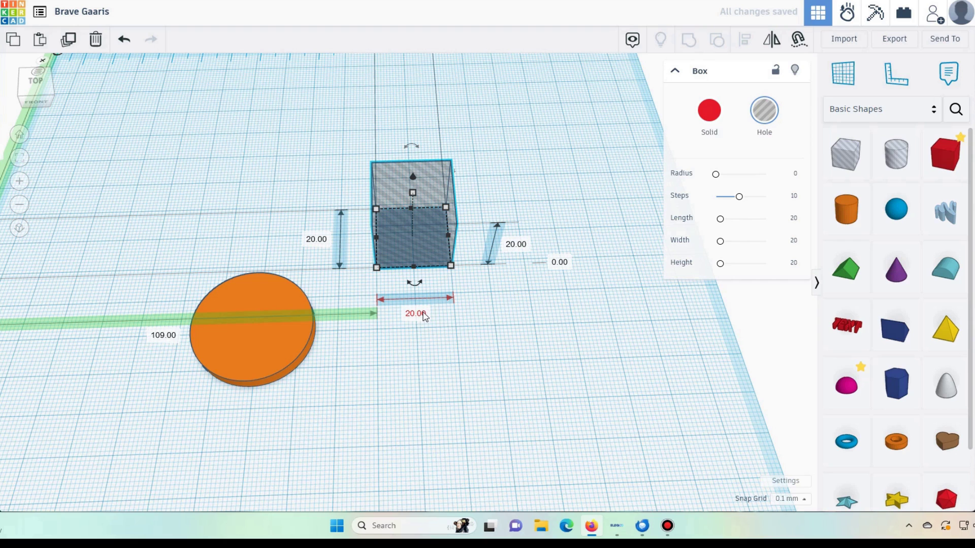
pyautogui.press('Tab')
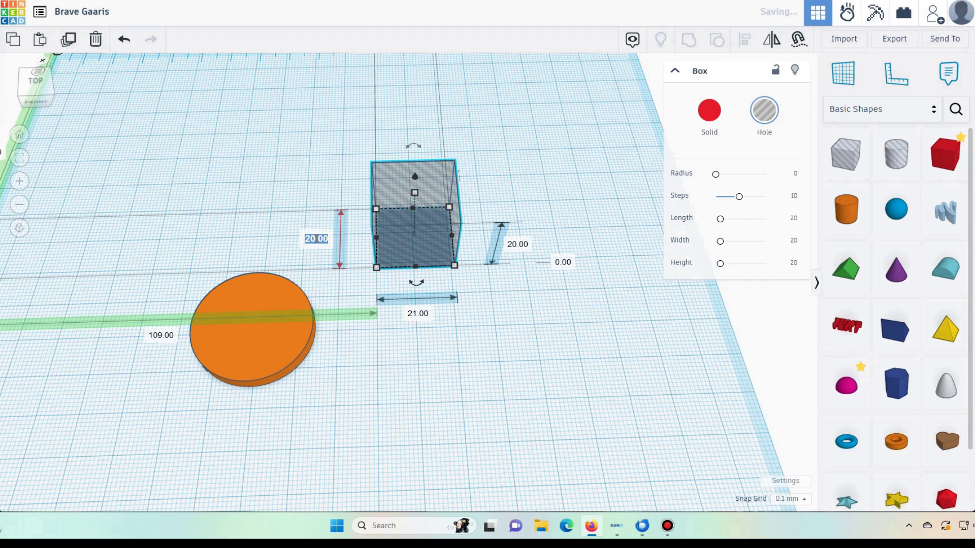
pyautogui.press('Return')
# Step: Align the hole box with the disc, centred along its length and flush with the disc's left edge
pyautogui.click(280, 252)
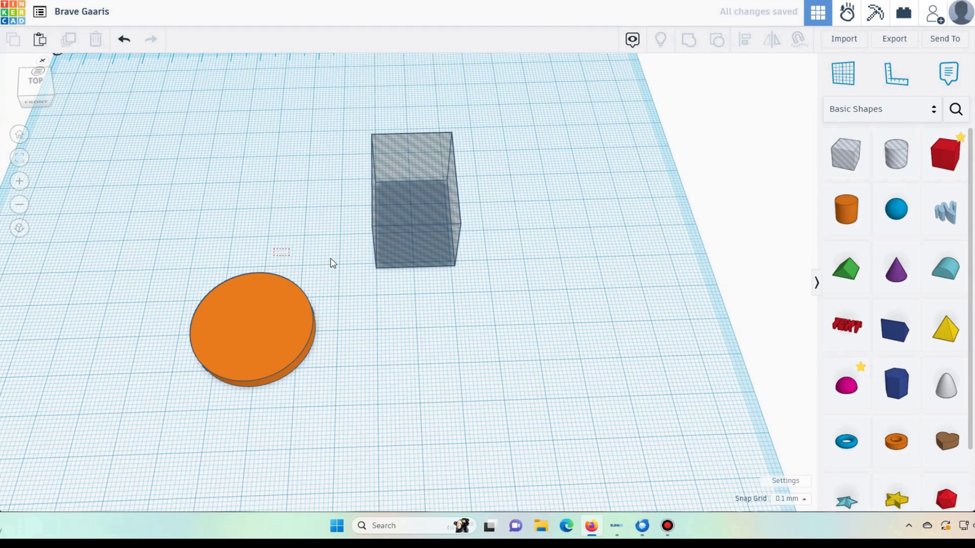
pyautogui.moveTo(405, 316); pyautogui.dragTo(406, 316)
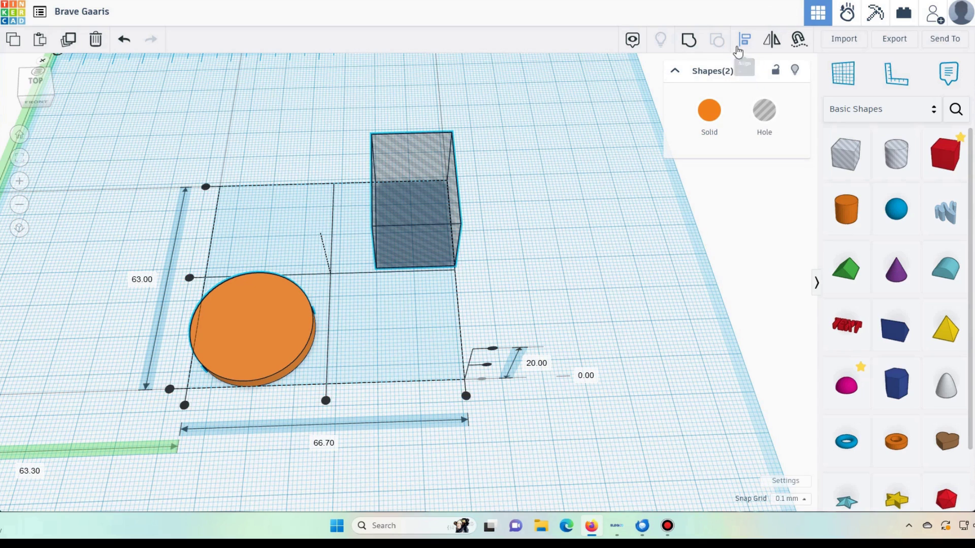
pyautogui.click(181, 333)
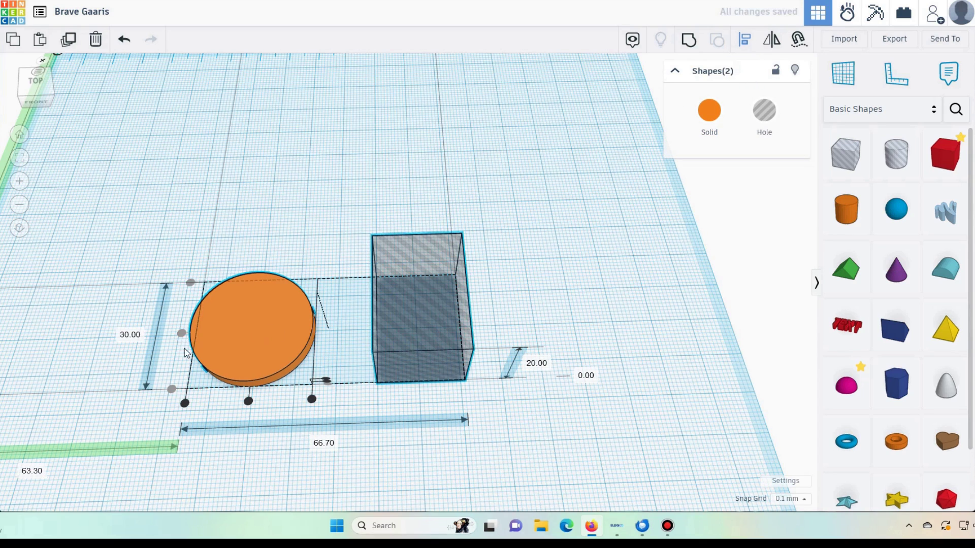
pyautogui.click(184, 405)
# Step: Group the disc with the hole box to cut the disc down to a half-moon segment
pyautogui.click(434, 294)
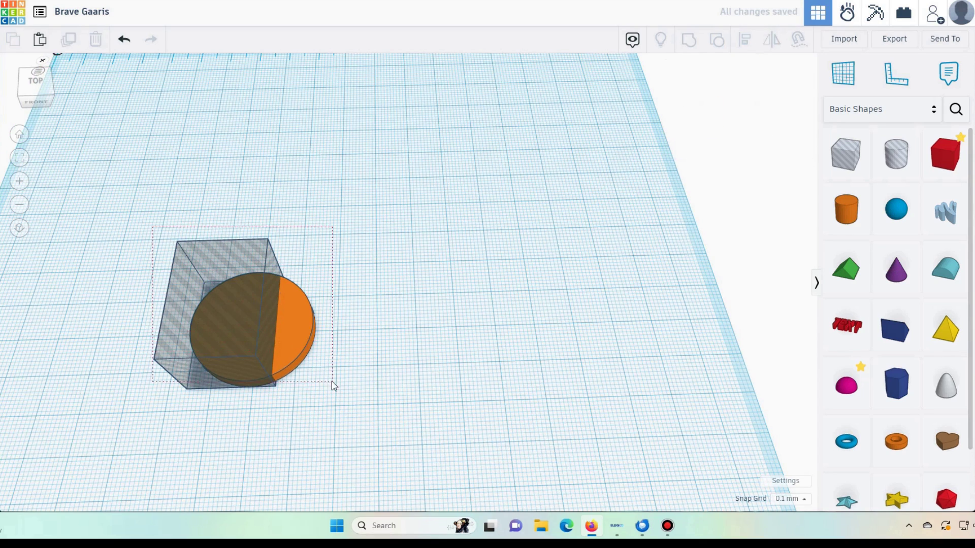
pyautogui.moveTo(332, 386); pyautogui.dragTo(333, 385)
pyautogui.click(689, 40)
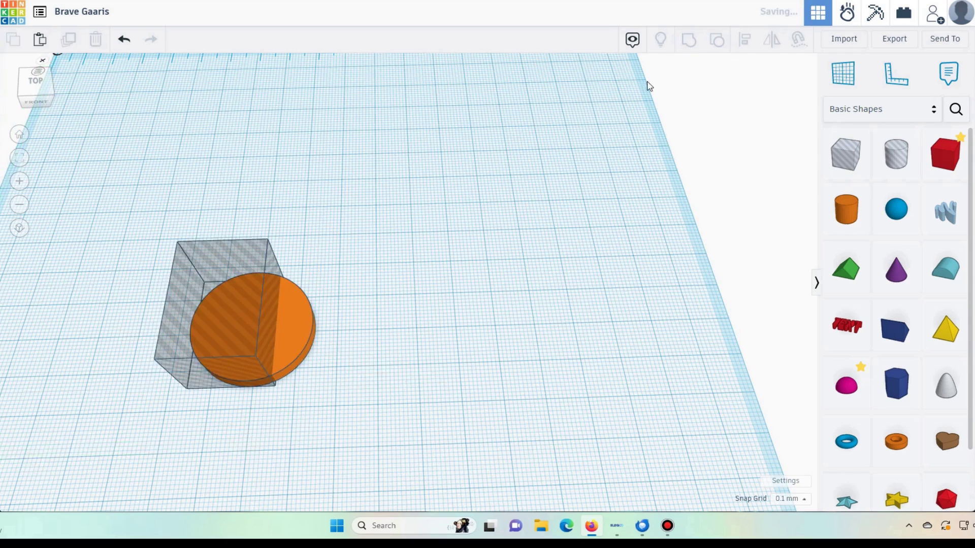
pyautogui.click(424, 254)
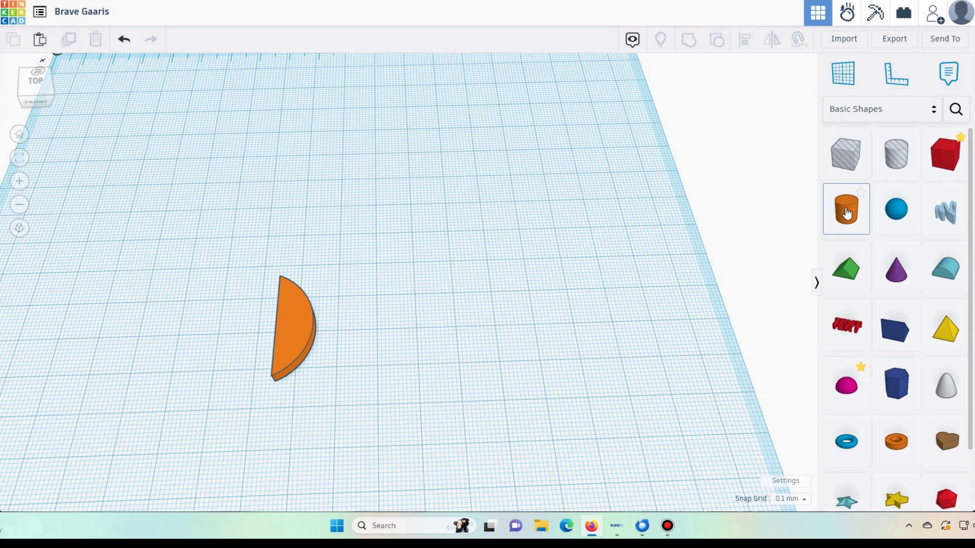
# Step: Add a second cylinder with 64 sides, sized 40 × 40 mm and 2 mm high
pyautogui.moveTo(846, 209); pyautogui.dragTo(367, 259)
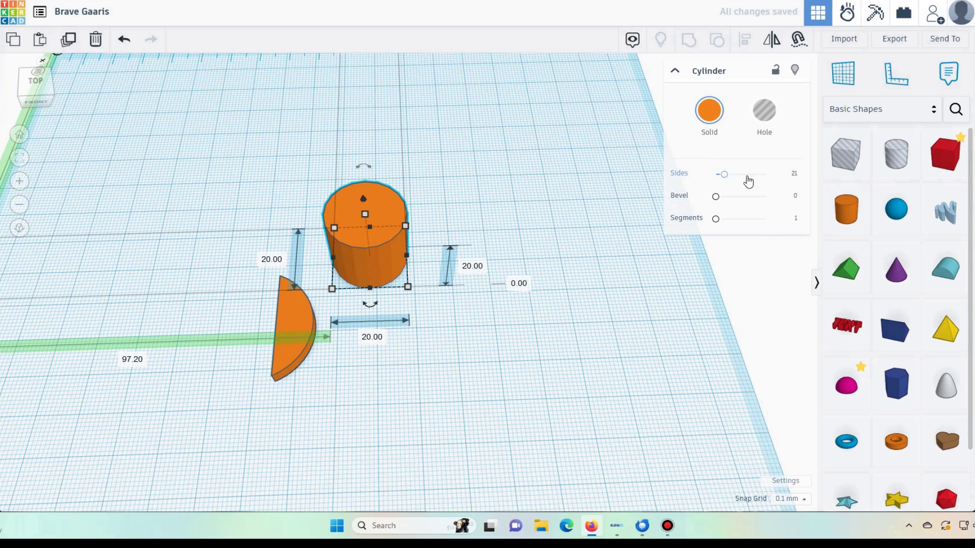
pyautogui.moveTo(749, 181); pyautogui.dragTo(767, 175)
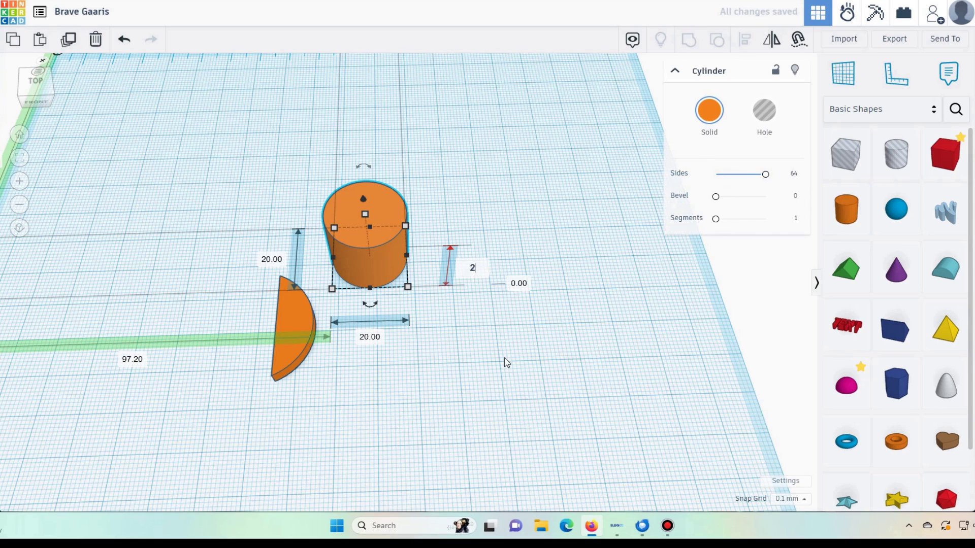
pyautogui.write('2')
pyautogui.press('Return')
pyautogui.click(354, 327)
pyautogui.write('40')
pyautogui.press('Tab')
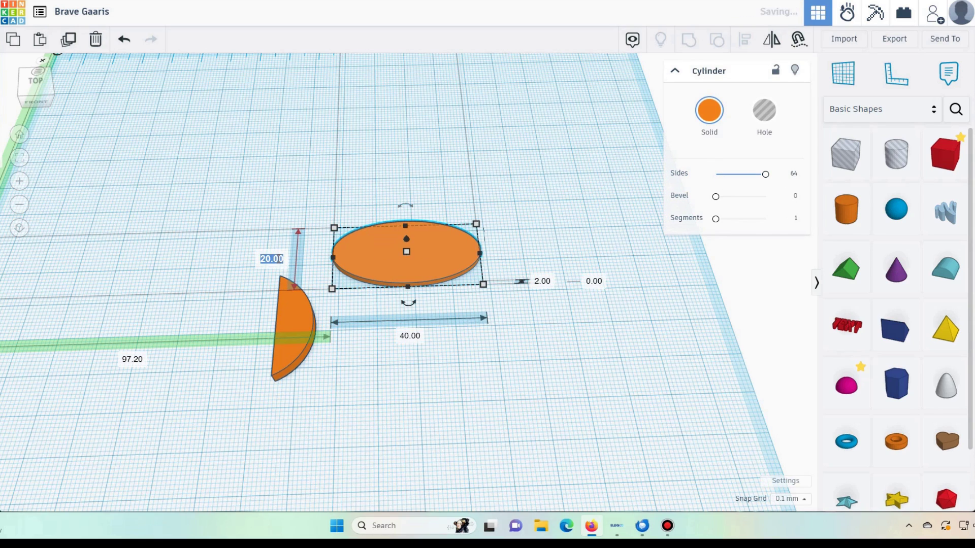
pyautogui.write('40')
pyautogui.press('Return')
# Step: Align the half-moon with the 40 mm disc, centred across its width and flush with its front edge
pyautogui.moveTo(255, 185); pyautogui.dragTo(431, 322)
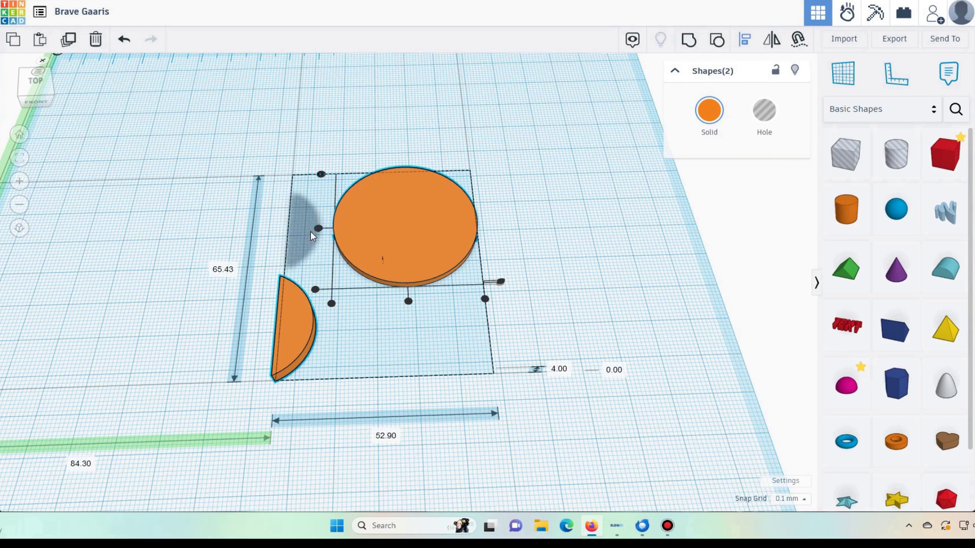
pyautogui.click(269, 267)
pyautogui.click(408, 301)
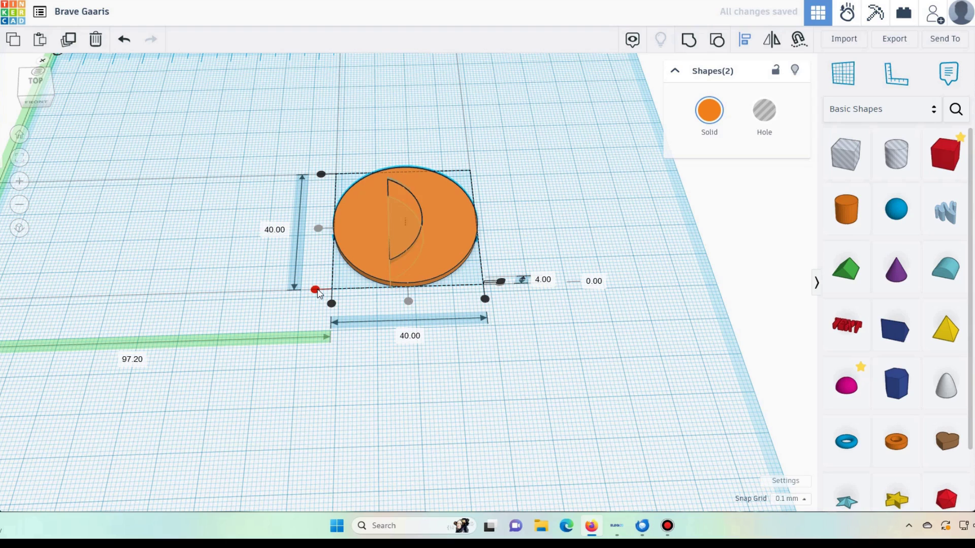
pyautogui.click(483, 368)
pyautogui.moveTo(483, 368); pyautogui.dragTo(419, 261, button='right')
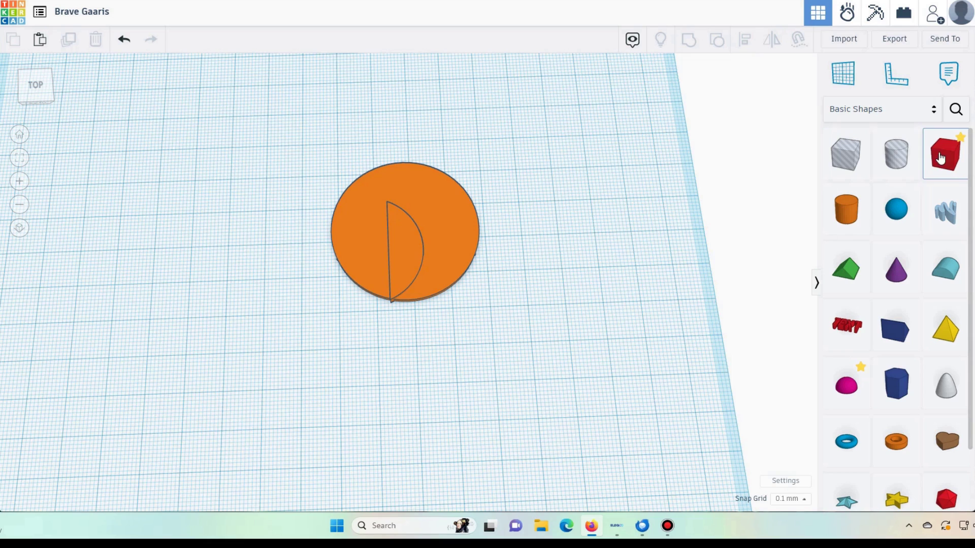
# Step: Add a solid box 20 mm wide, 40 mm long and 3 mm high, and align it over the left half of the disc
pyautogui.moveTo(940, 158); pyautogui.dragTo(265, 260)
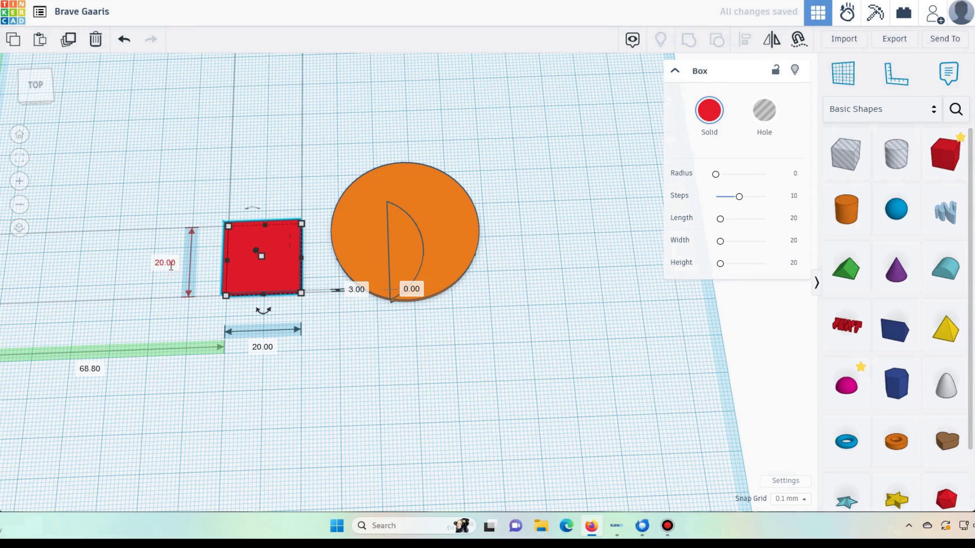
pyautogui.press('Return')
pyautogui.click(313, 142)
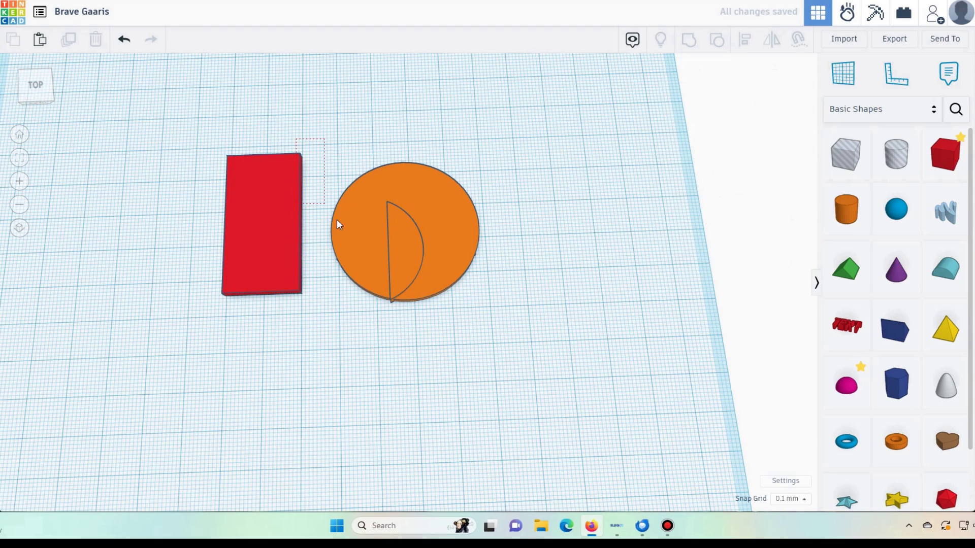
pyautogui.moveTo(347, 241); pyautogui.dragTo(348, 240)
pyautogui.click(745, 41)
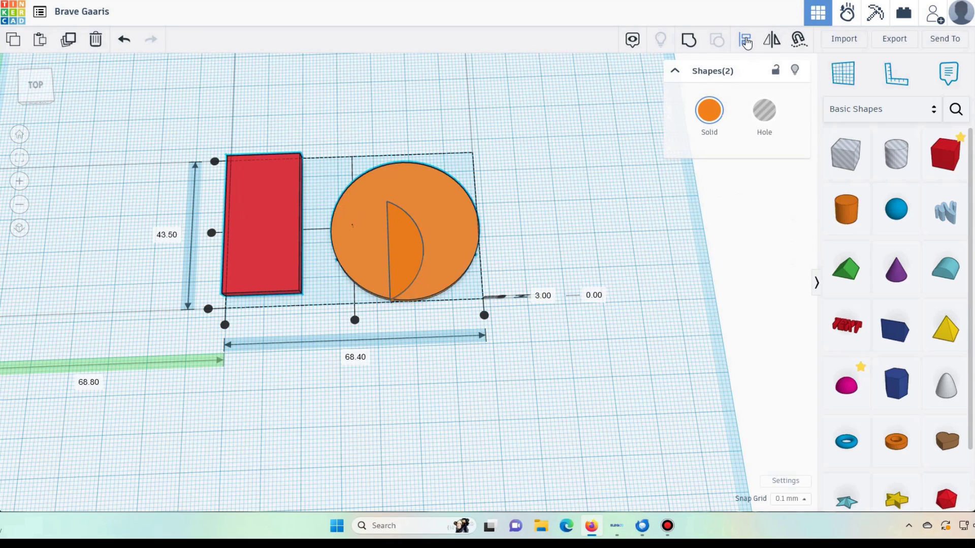
pyautogui.click(464, 191)
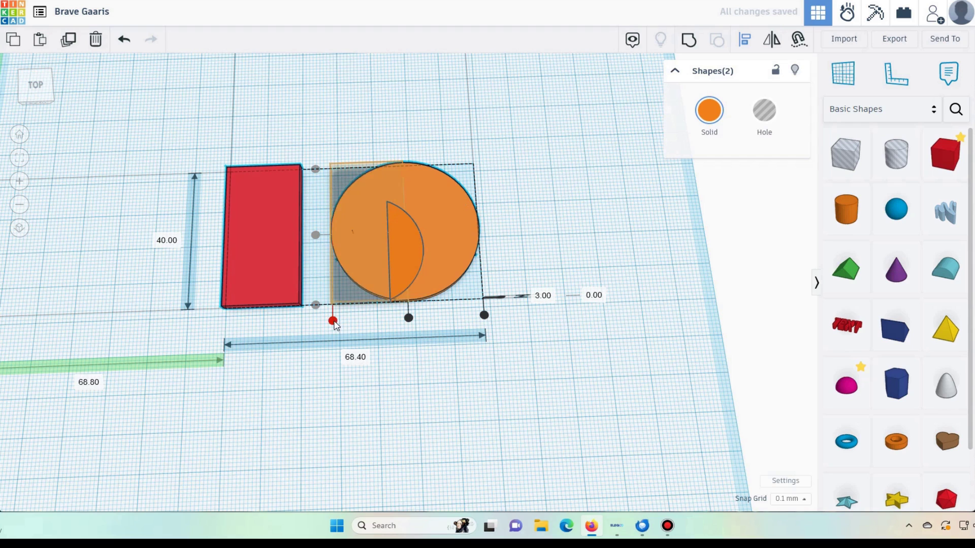
pyautogui.click(333, 320)
pyautogui.click(488, 363)
# Step: Move the half-moon to the right until its straight edge meets the red box's edge on the disc's centre line
pyautogui.click(409, 266)
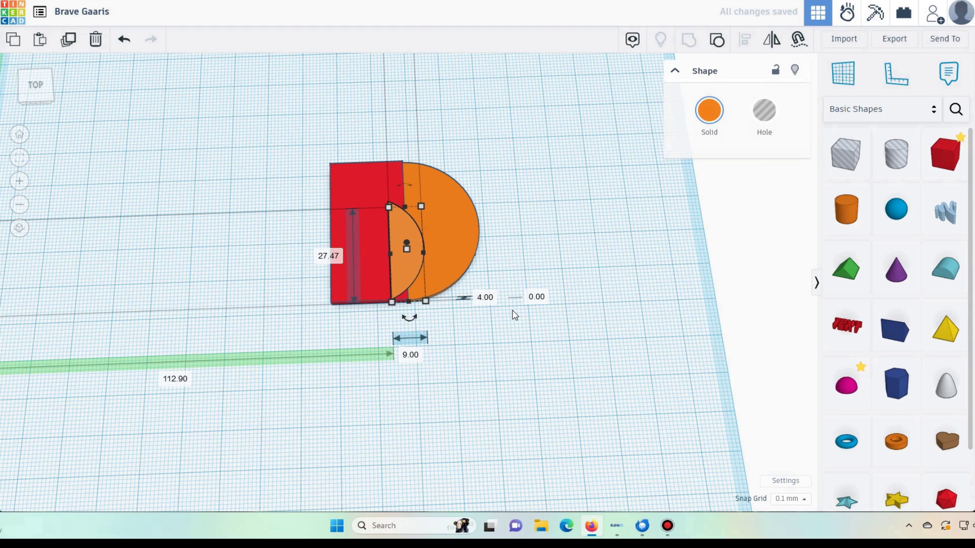
pyautogui.press('Right')
pyautogui.press('Right')
pyautogui.press('Right')
pyautogui.press('Right')
pyautogui.press('Right')
pyautogui.press('Right')
pyautogui.press('Right')
pyautogui.press('Right')
pyautogui.press('Right')
pyautogui.press('Right')
pyautogui.press('Right')
pyautogui.press('Right')
pyautogui.press('Right')
pyautogui.press('Right')
pyautogui.press('Right')
pyautogui.press('Right')
pyautogui.press('Right')
pyautogui.press('Right')
pyautogui.press('Right')
pyautogui.press('Right')
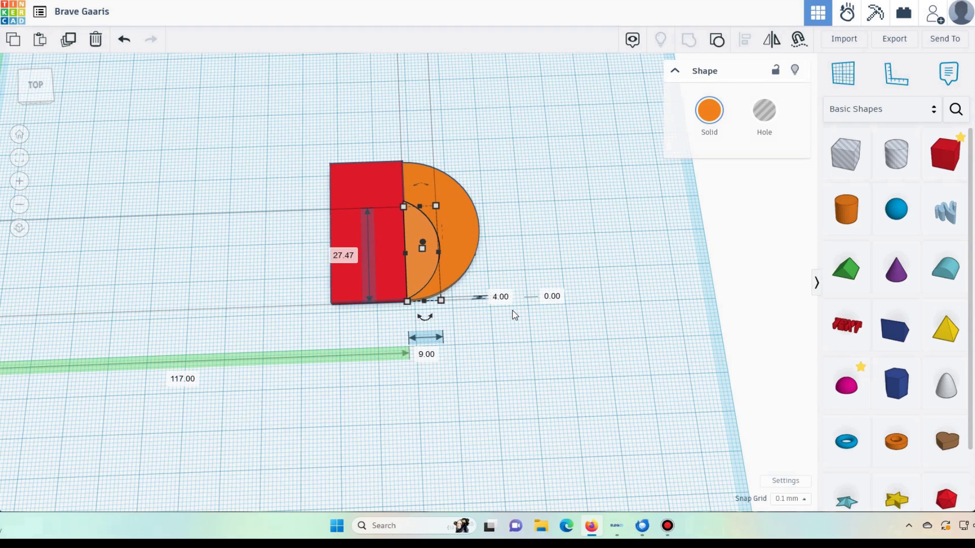
pyautogui.click(587, 251)
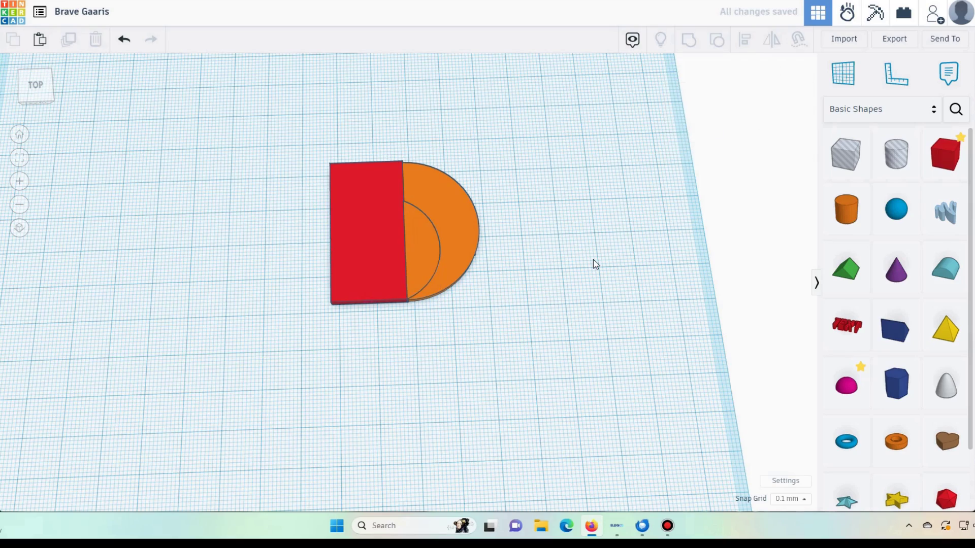
# Step: Fine-tune the half-moon's position on the 0.1 mm snap grid so its straight edge sits exactly against the red box
pyautogui.moveTo(566, 265); pyautogui.dragTo(562, 231, button='right')
pyautogui.click(401, 247)
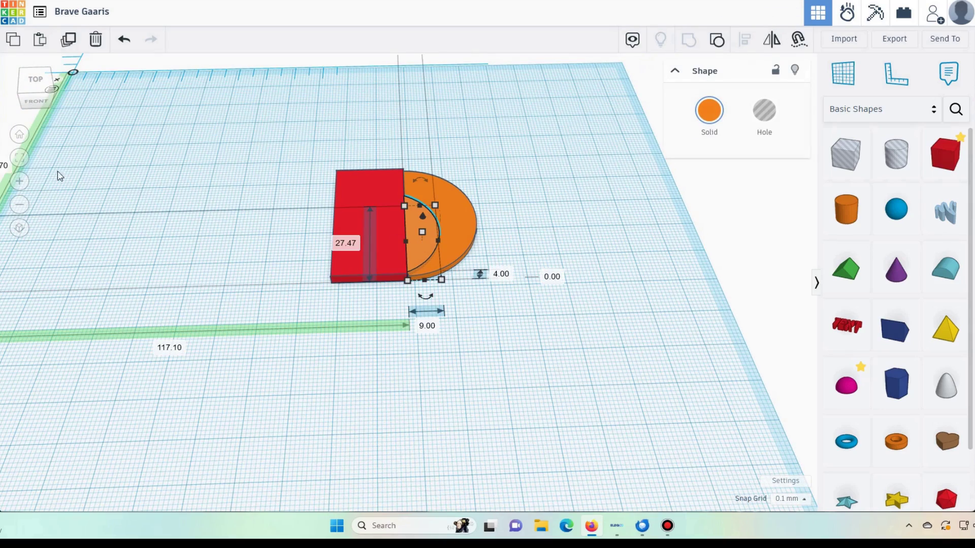
pyautogui.click(19, 161)
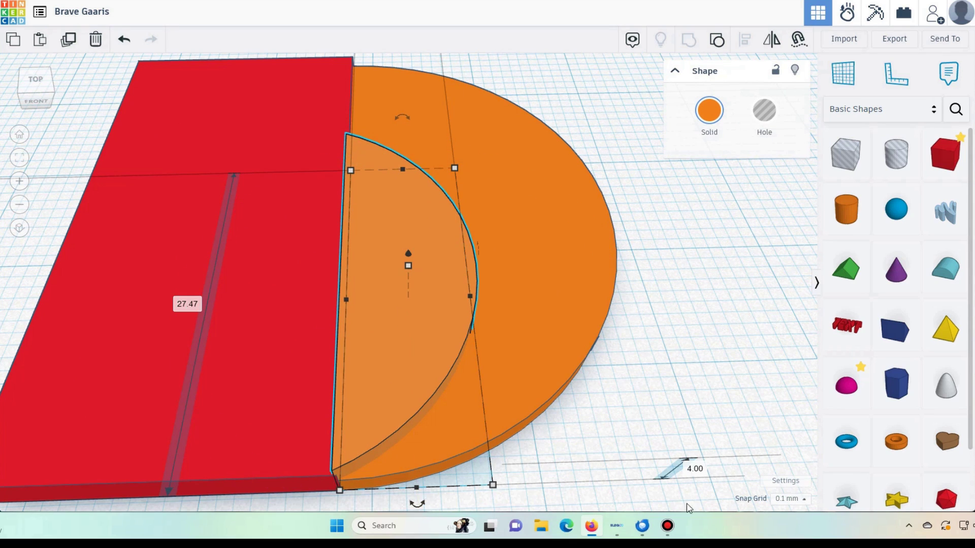
pyautogui.click(794, 504)
pyautogui.click(792, 413)
pyautogui.moveTo(391, 383); pyautogui.dragTo(395, 385)
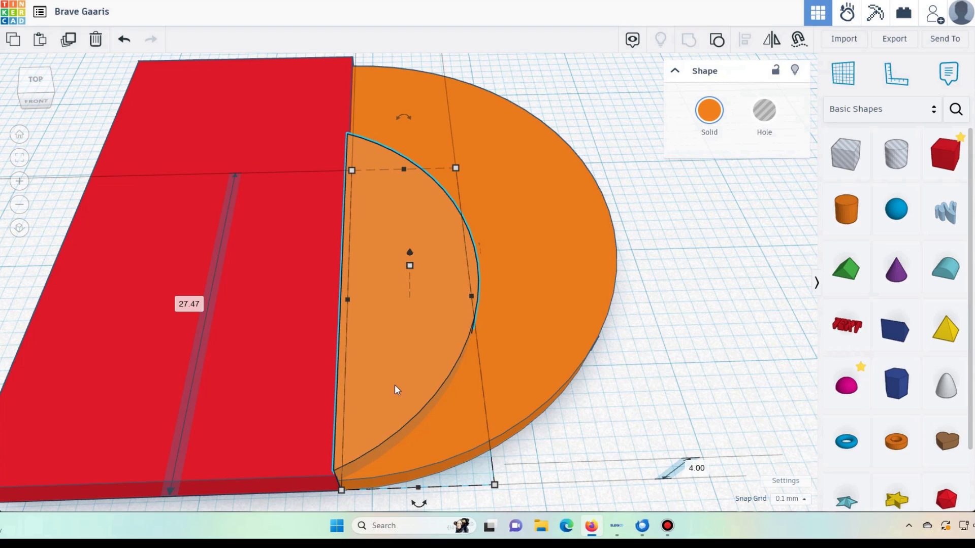
# Step: Delete the red guide box, leaving the disc and the half-moon in place
pyautogui.click(20, 135)
pyautogui.moveTo(97, 166); pyautogui.dragTo(425, 208, button='right')
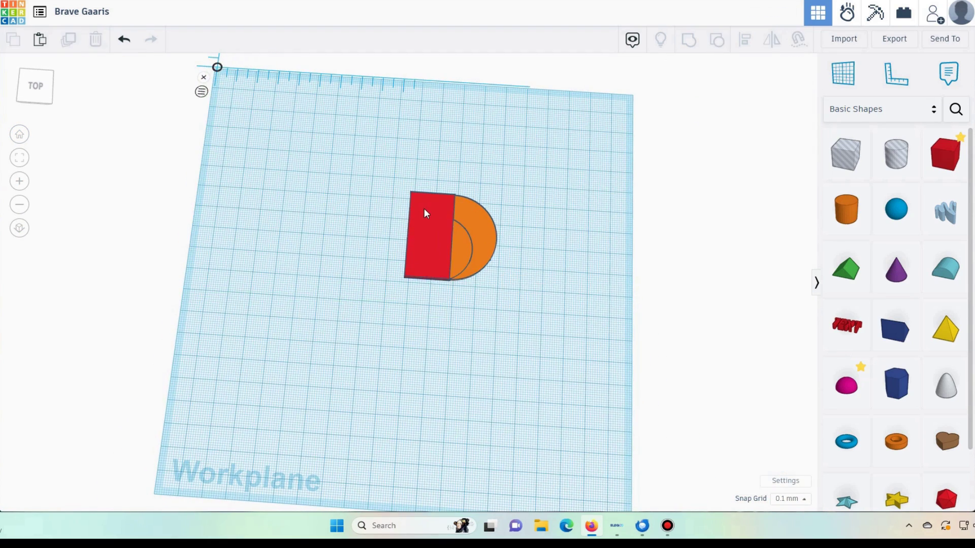
pyautogui.click(425, 208)
pyautogui.click(125, 46)
pyautogui.scroll(3, 264, 185)
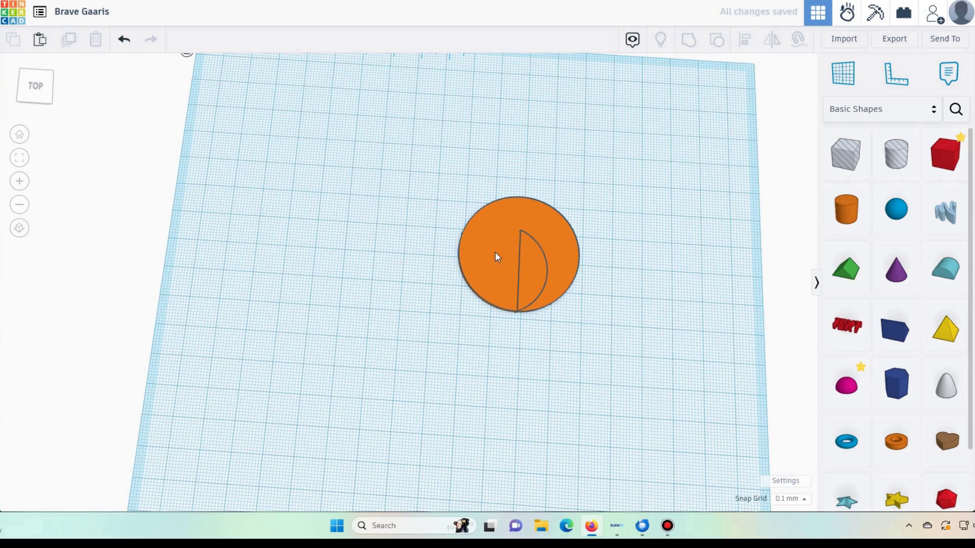
# Step: Duplicate the disc and half-moon together in place and rotate the copy 30° counterclockwise
pyautogui.click(495, 252)
pyautogui.click(43, 110)
pyautogui.click(19, 158)
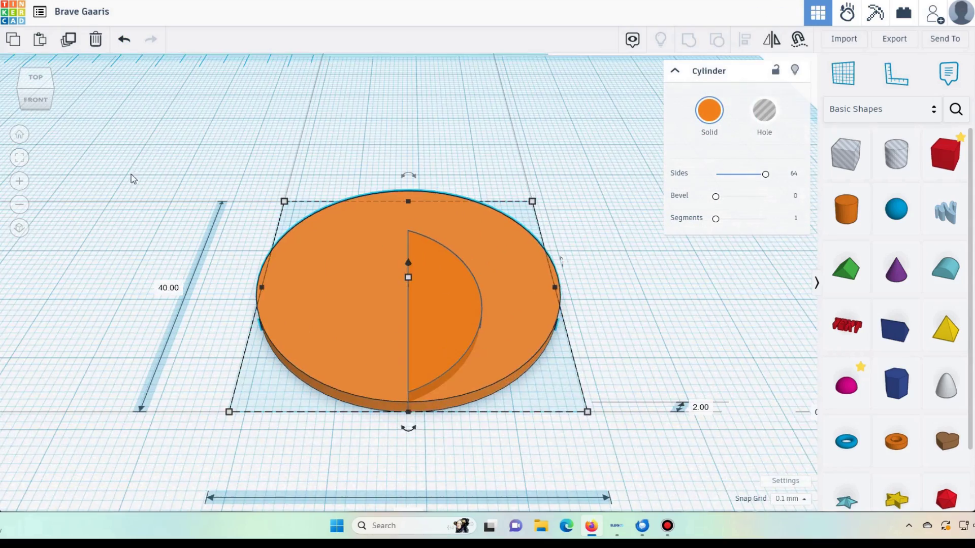
pyautogui.click(278, 132)
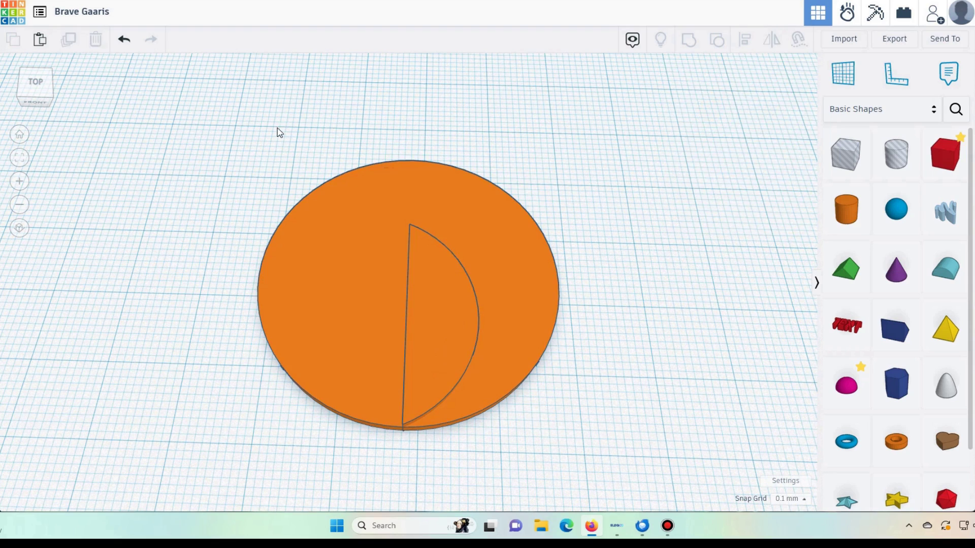
pyautogui.moveTo(612, 435); pyautogui.dragTo(612, 435)
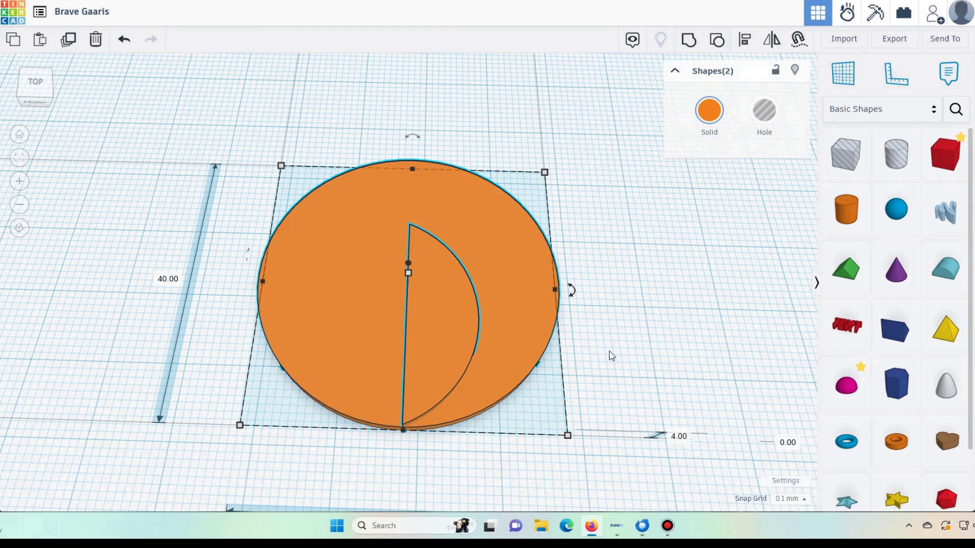
pyautogui.click(68, 39)
pyautogui.scroll(-2, 179, 109)
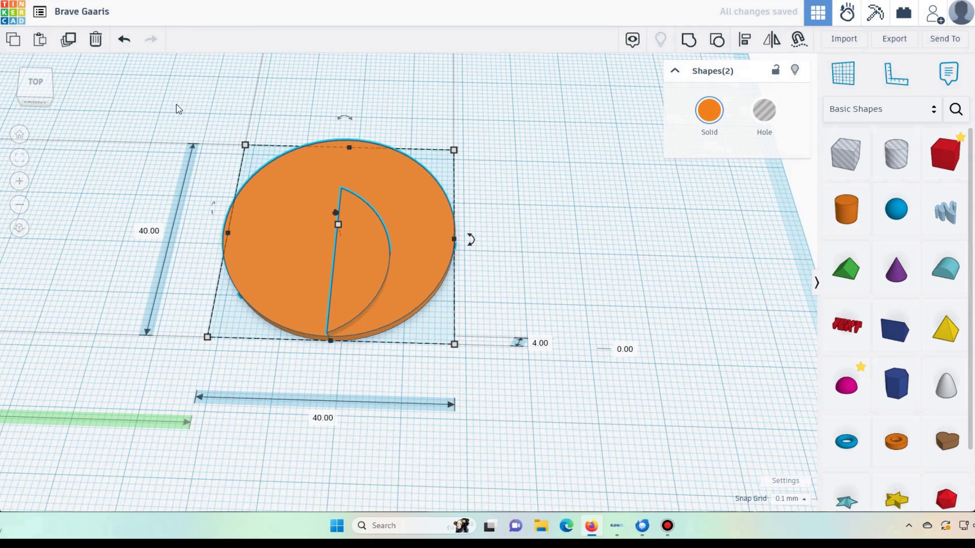
pyautogui.moveTo(471, 249)
pyautogui.moveTo(471, 249); pyautogui.dragTo(478, 184)
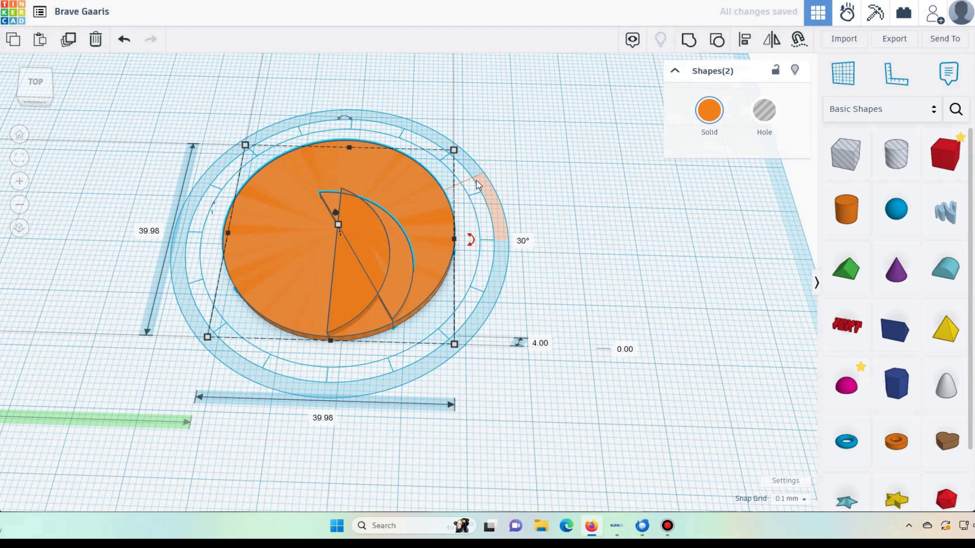
# Step: Repeat the 30° rotated duplication of the disc and half-moon until the half-moons complete the full circle
pyautogui.click(65, 43)
pyautogui.click(68, 43)
pyautogui.click(69, 45)
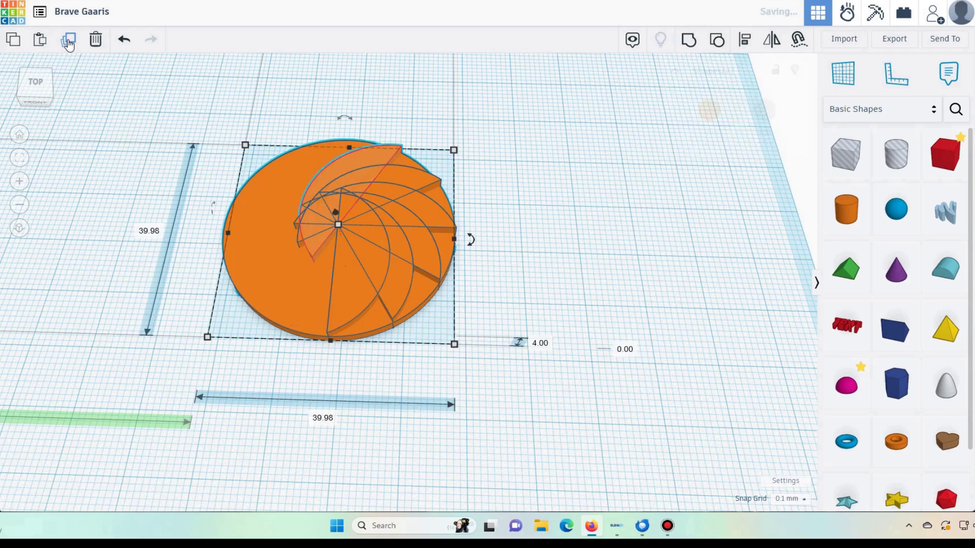
pyautogui.click(69, 45)
pyautogui.click(69, 44)
pyautogui.click(70, 45)
pyautogui.click(71, 45)
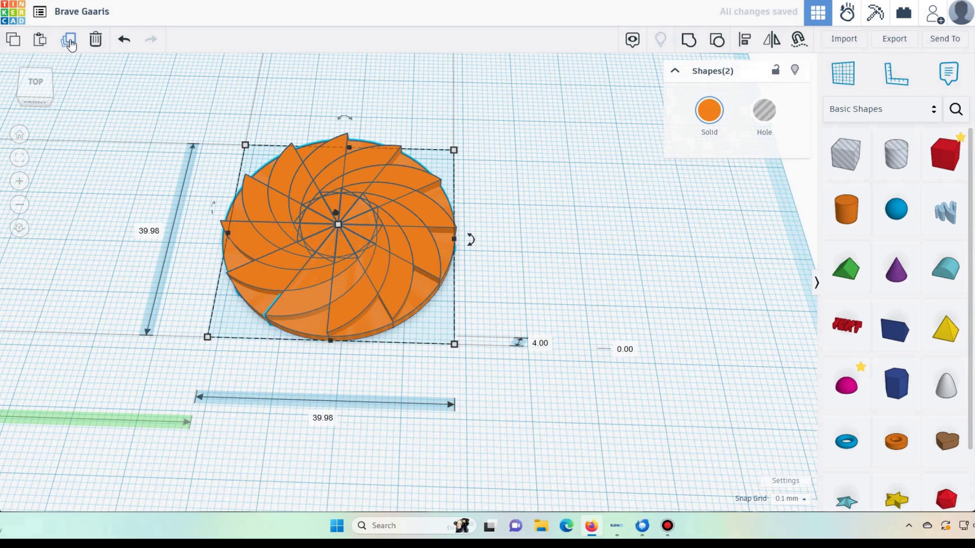
pyautogui.click(579, 191)
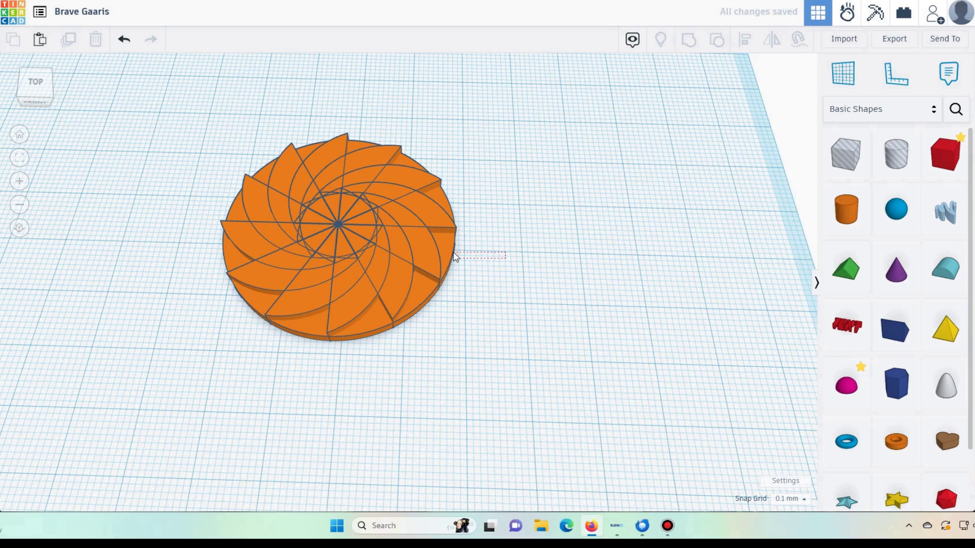
# Step: Delete all twelve stacked base discs and group the twelve remaining half-moons into one toothed wheel
pyautogui.moveTo(454, 256); pyautogui.dragTo(445, 244)
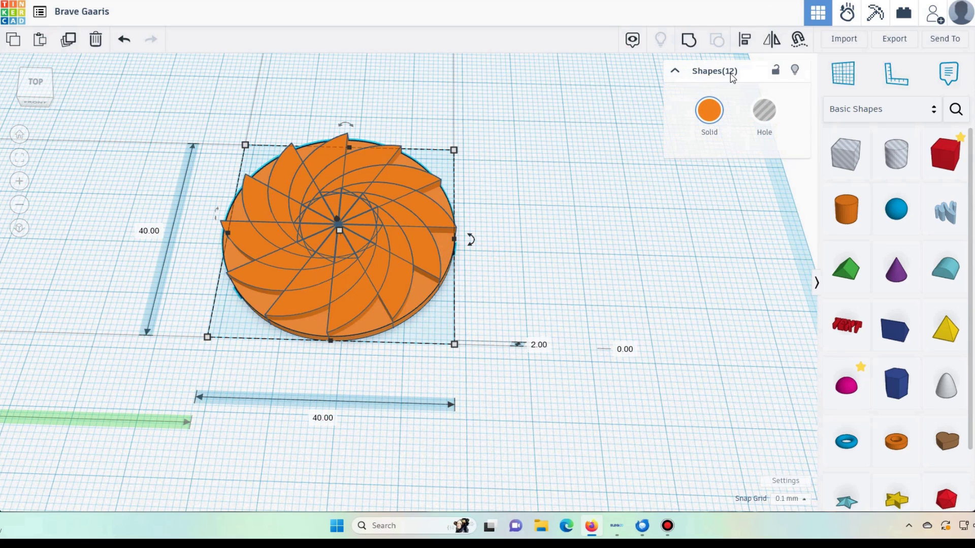
pyautogui.click(98, 41)
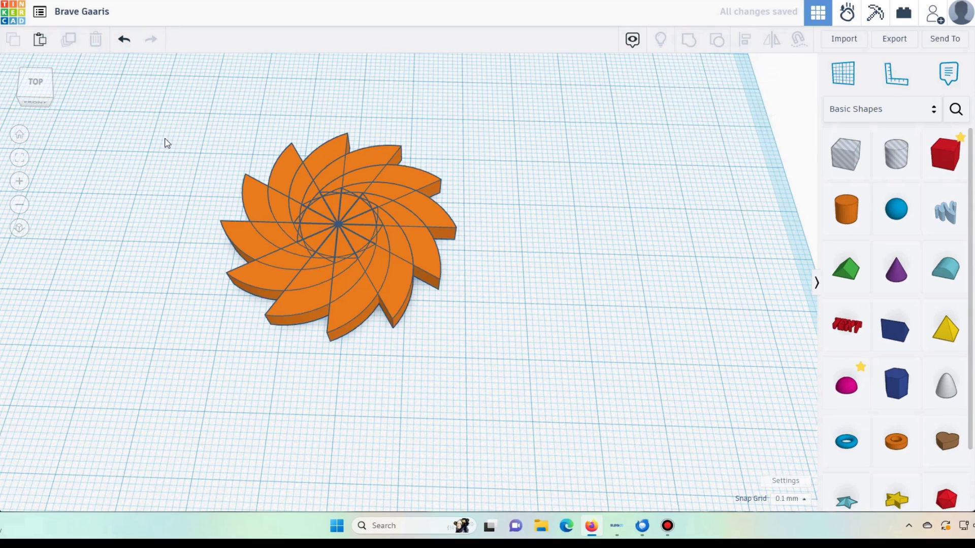
pyautogui.moveTo(477, 358); pyautogui.dragTo(476, 357)
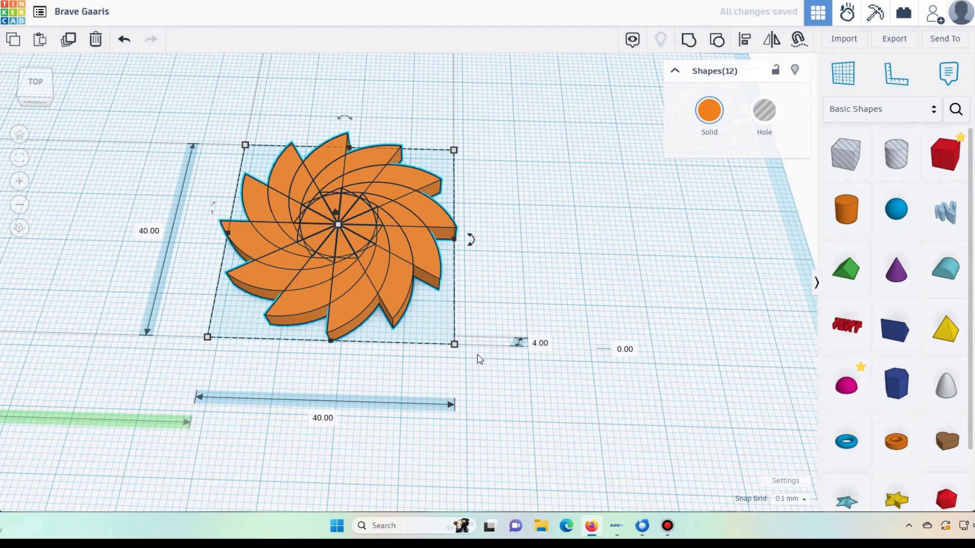
pyautogui.click(688, 41)
pyautogui.click(559, 224)
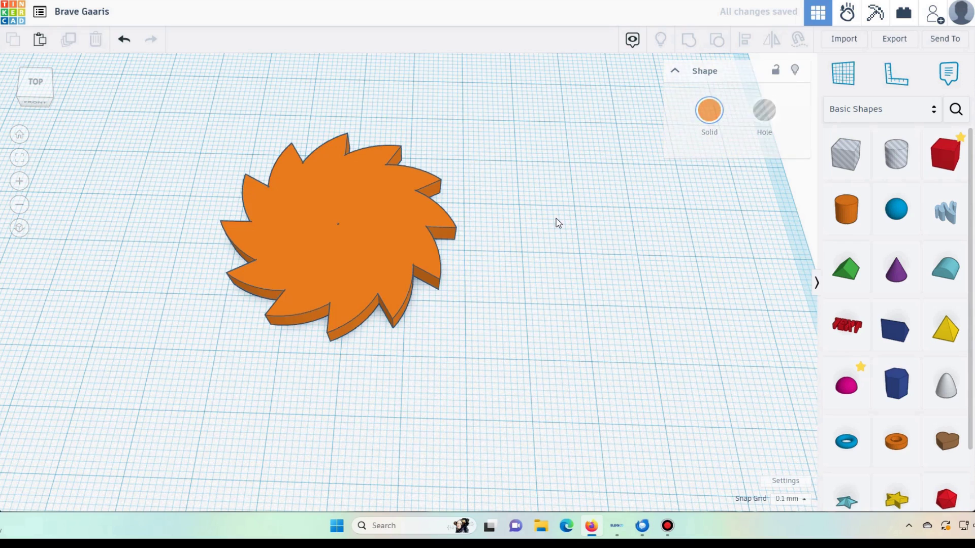
# Step: Add a hole cylinder beside the toothed wheel with 64 sides and an 8.20 mm width and length
pyautogui.click(896, 153)
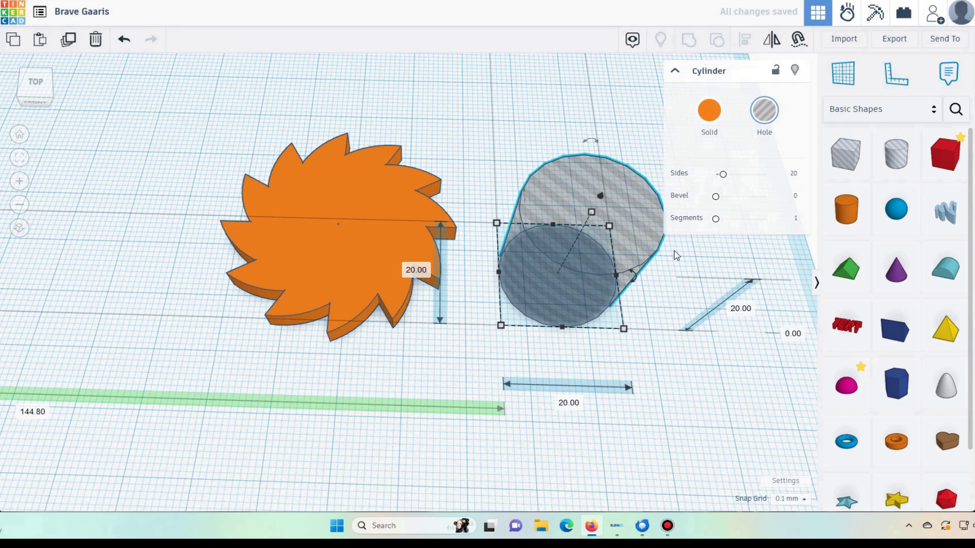
pyautogui.moveTo(722, 174); pyautogui.dragTo(766, 174)
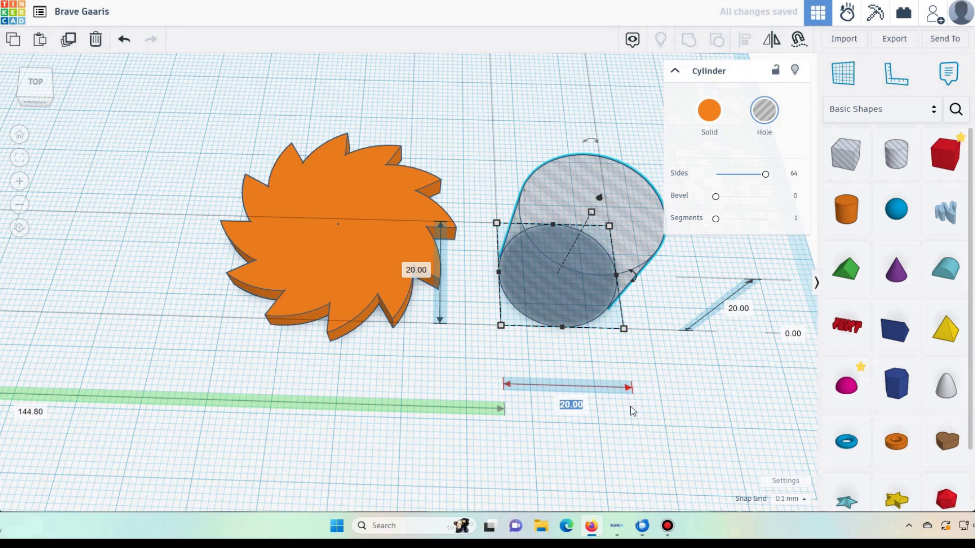
pyautogui.press('Tab')
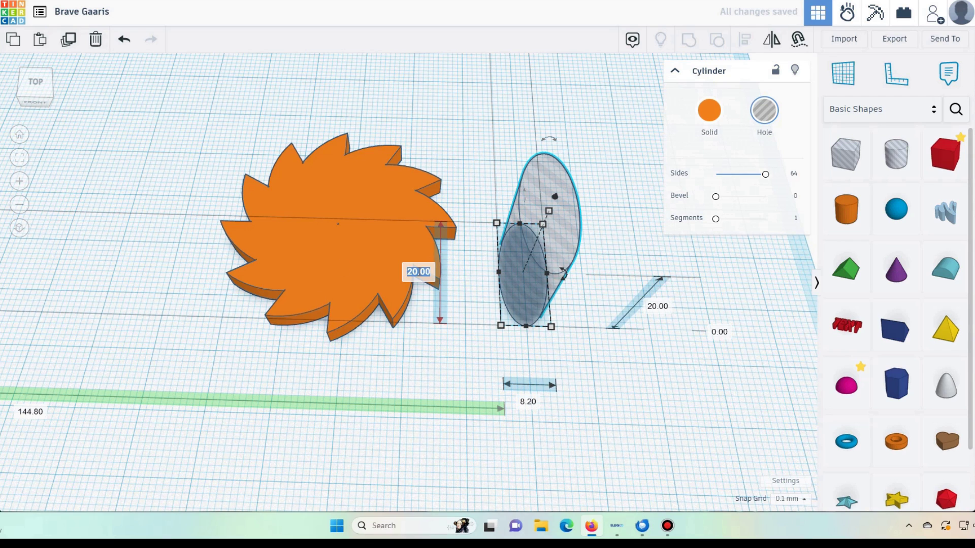
pyautogui.press('Return')
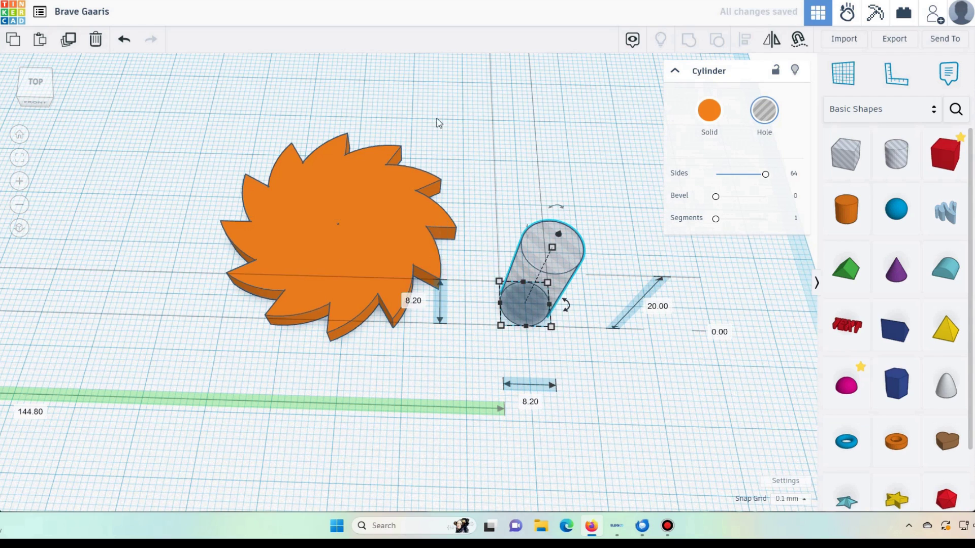
# Step: Centre the hole cylinder on the toothed wheel in both horizontal directions and group them to cut the bore
pyautogui.click(435, 124)
pyautogui.hotkey('ctrl', 'a')
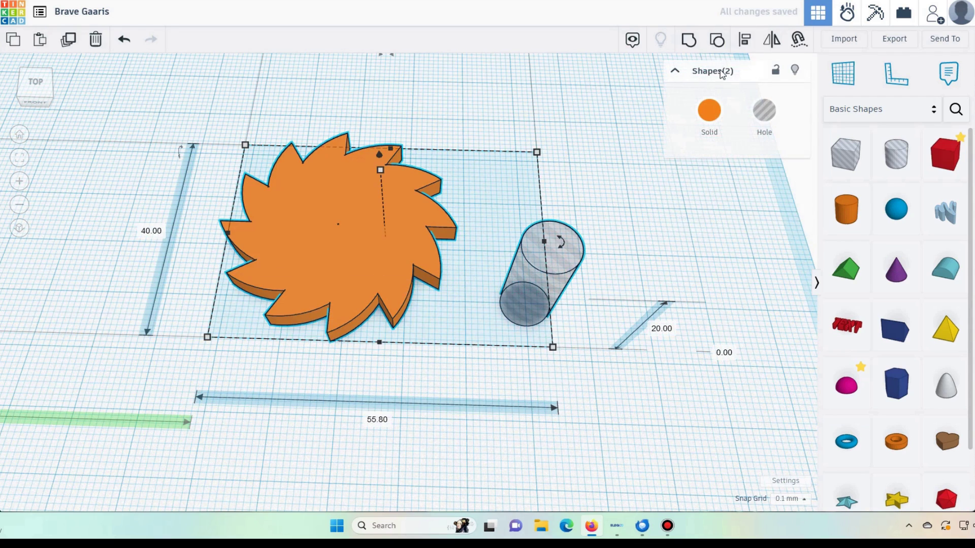
pyautogui.click(746, 40)
pyautogui.click(330, 359)
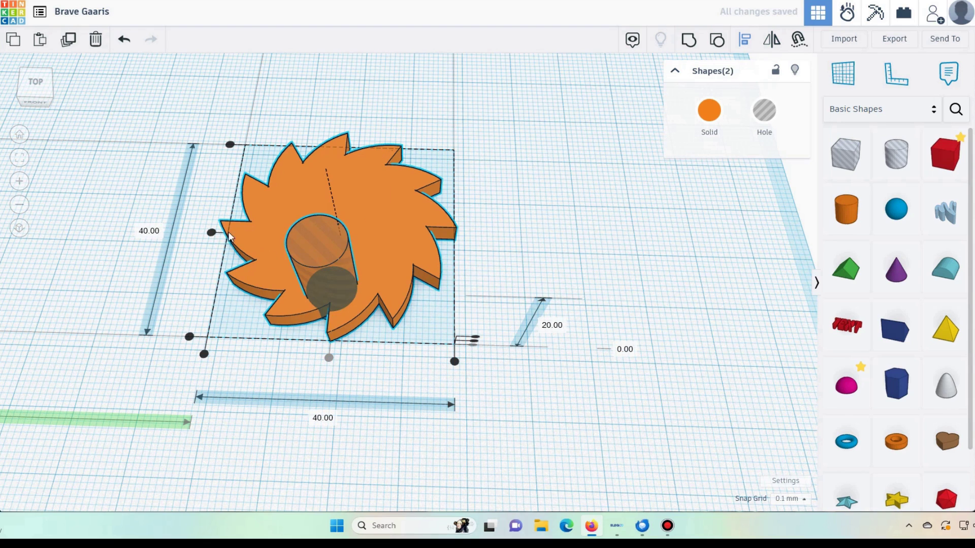
pyautogui.click(211, 232)
pyautogui.click(200, 181)
pyautogui.hotkey('ctrl', 'a')
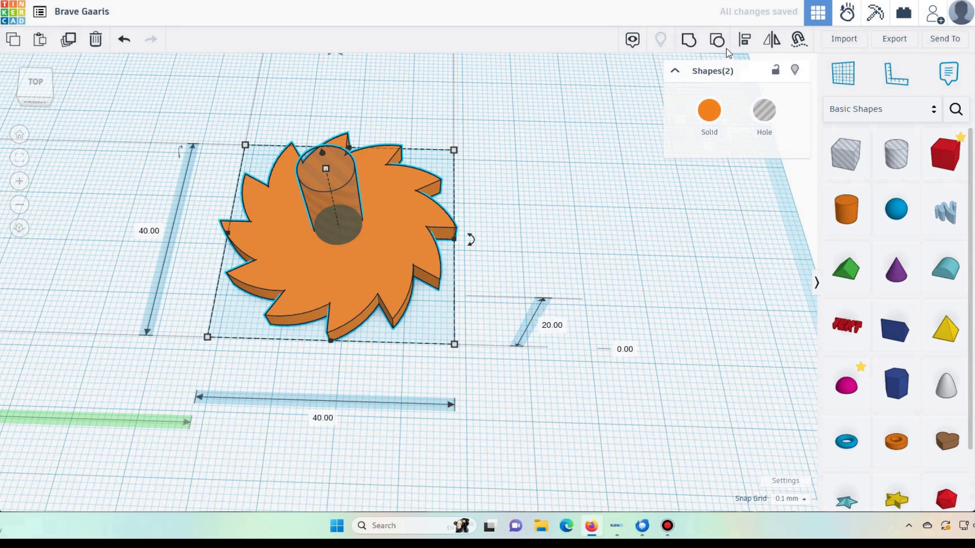
pyautogui.click(689, 40)
# Step: Move the toothed wheel out of the way to the back right area of the workplane
pyautogui.scroll(-5, 581, 195)
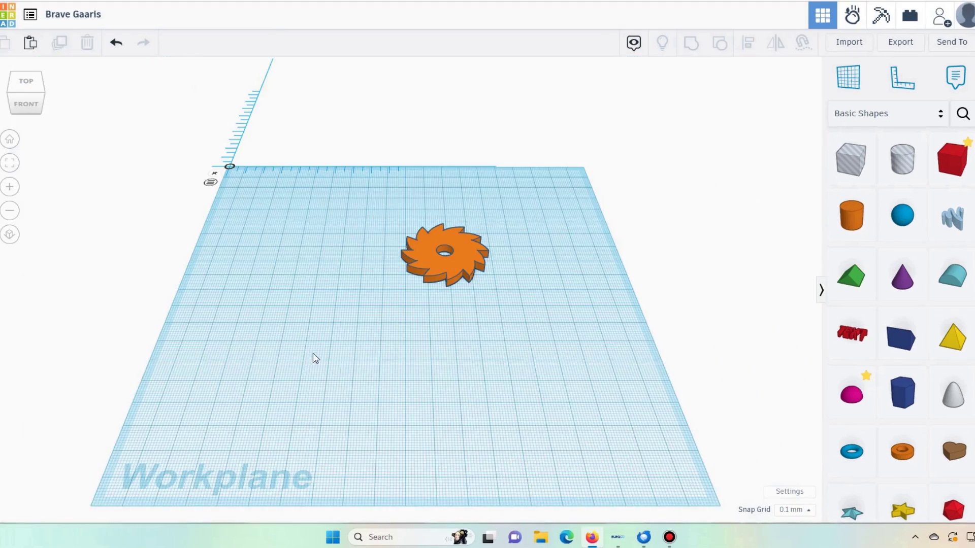
pyautogui.click(562, 193)
pyautogui.moveTo(562, 193); pyautogui.dragTo(578, 178)
pyautogui.click(401, 374)
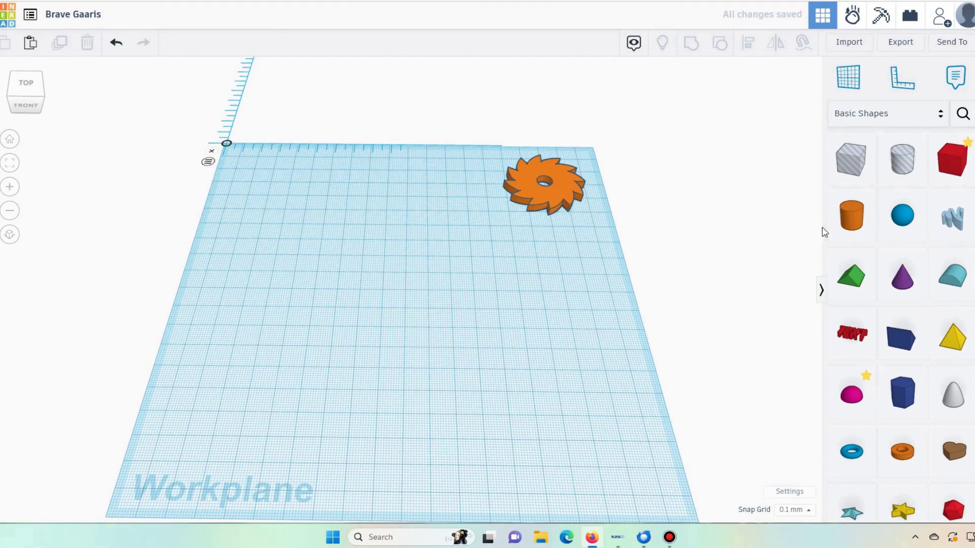
# Step: Add a solid cylinder near the workplane's middle with 64 sides, 35 mm width and length, and 4 mm height
pyautogui.moveTo(853, 223); pyautogui.dragTo(378, 318)
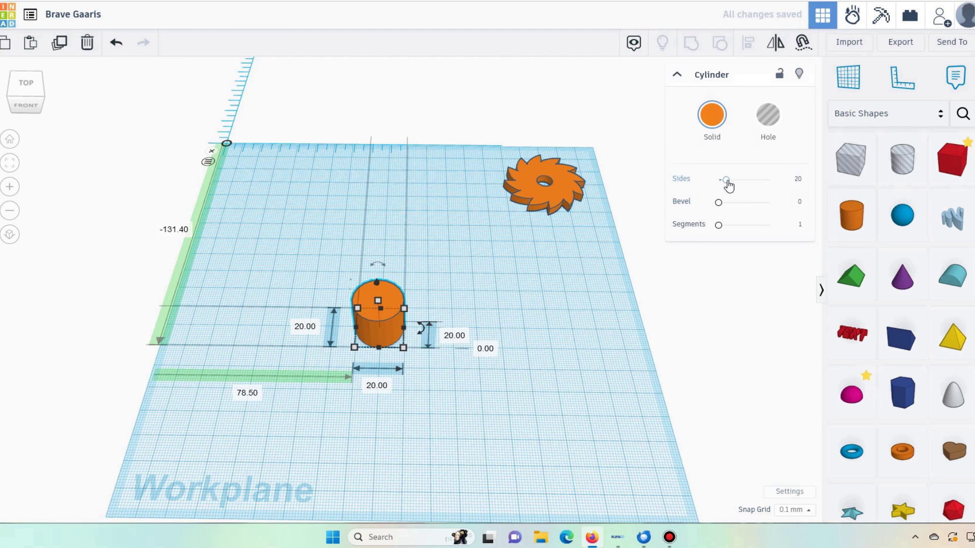
pyautogui.moveTo(726, 181); pyautogui.dragTo(769, 180)
pyautogui.click(391, 388)
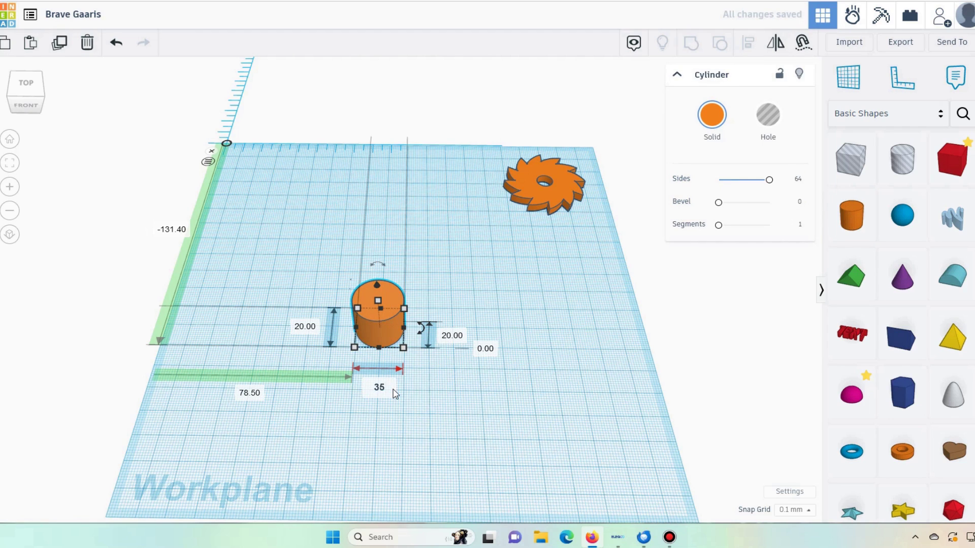
pyautogui.press('Return')
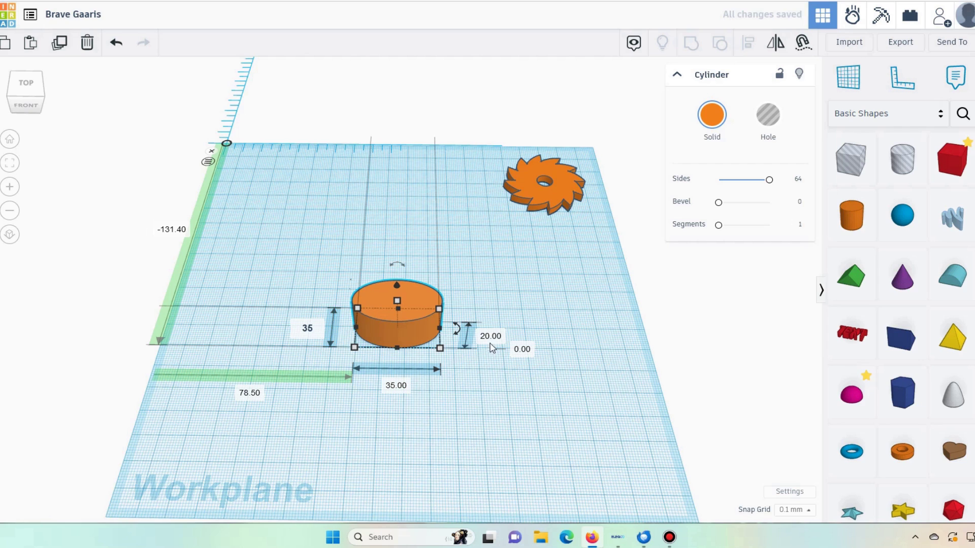
pyautogui.click(490, 337)
pyautogui.write('4')
pyautogui.press('Return')
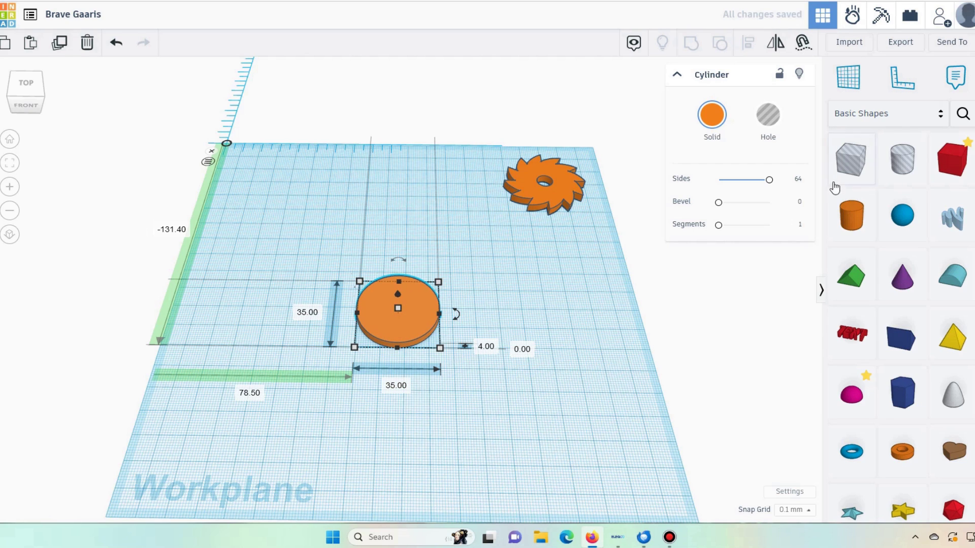
# Step: Add a hole cylinder beside the 35 mm disc with 64 sides, 25 mm width and length, and 5 mm height
pyautogui.moveTo(902, 158); pyautogui.dragTo(482, 325)
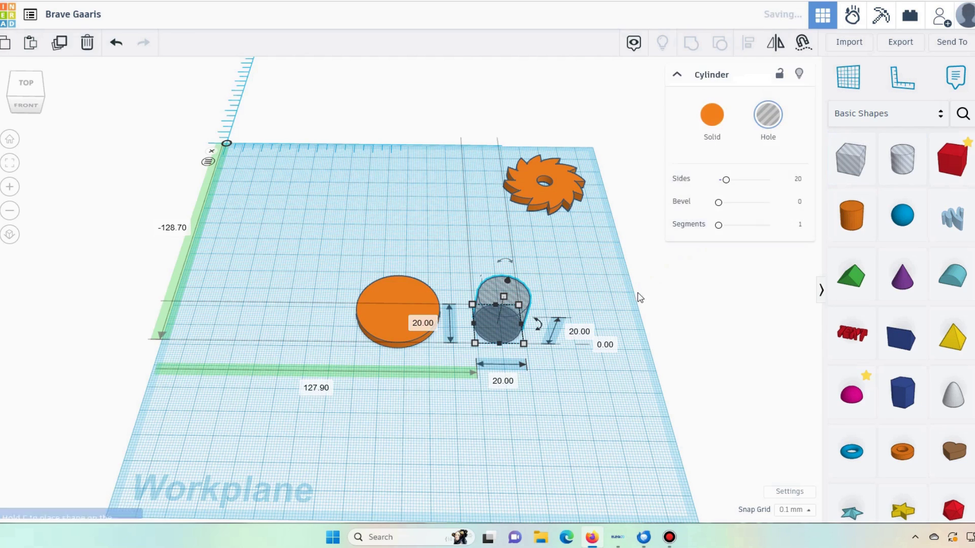
pyautogui.click(504, 382)
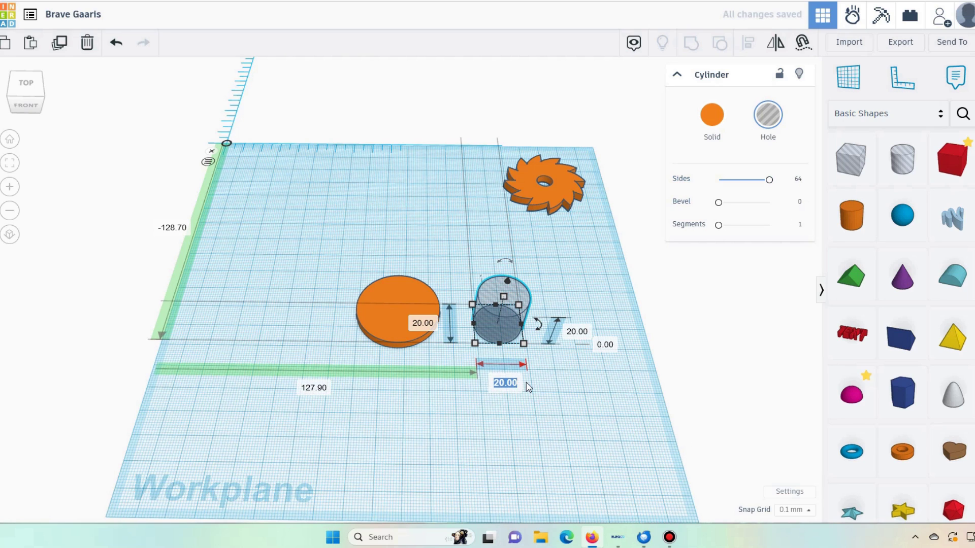
pyautogui.click(424, 324)
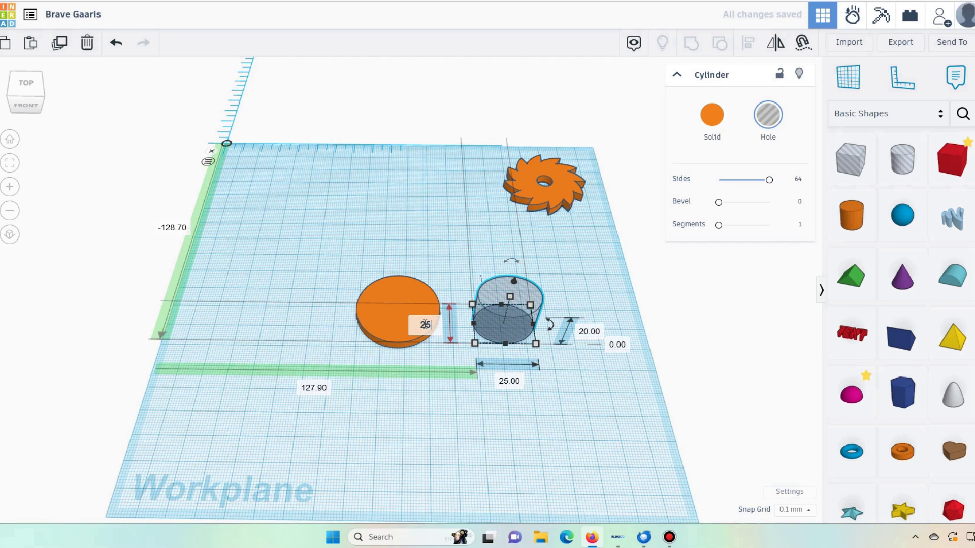
pyautogui.press('Return')
pyautogui.click(591, 332)
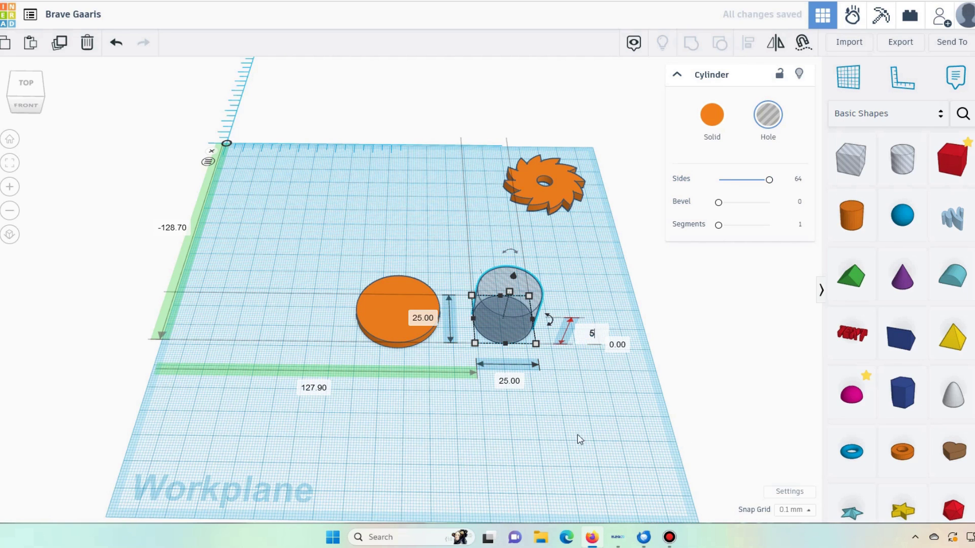
pyautogui.write('5')
pyautogui.press('Return')
# Step: Align the hole cylinder with the disc's right edge and centre the two front to back
pyautogui.click(356, 271)
pyautogui.moveTo(518, 339); pyautogui.dragTo(542, 314)
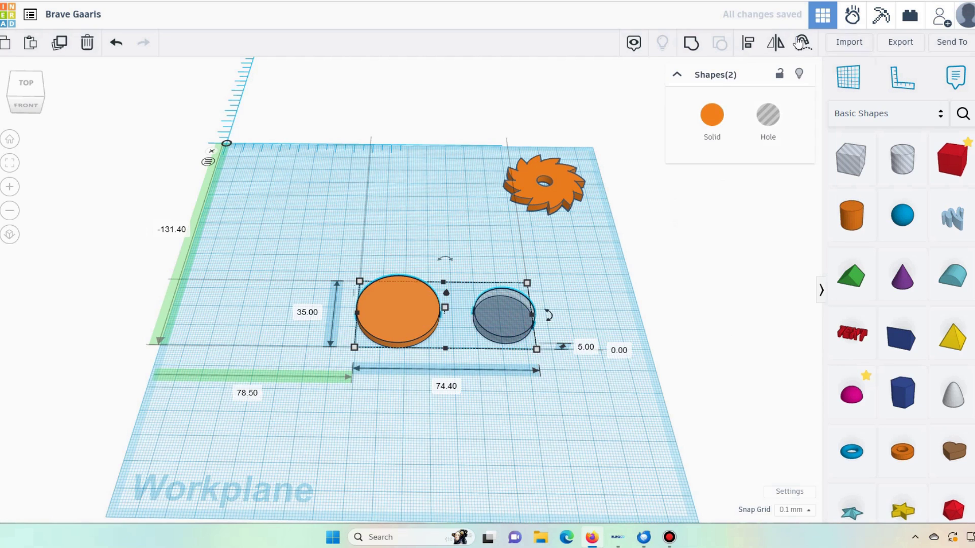
pyautogui.click(440, 362)
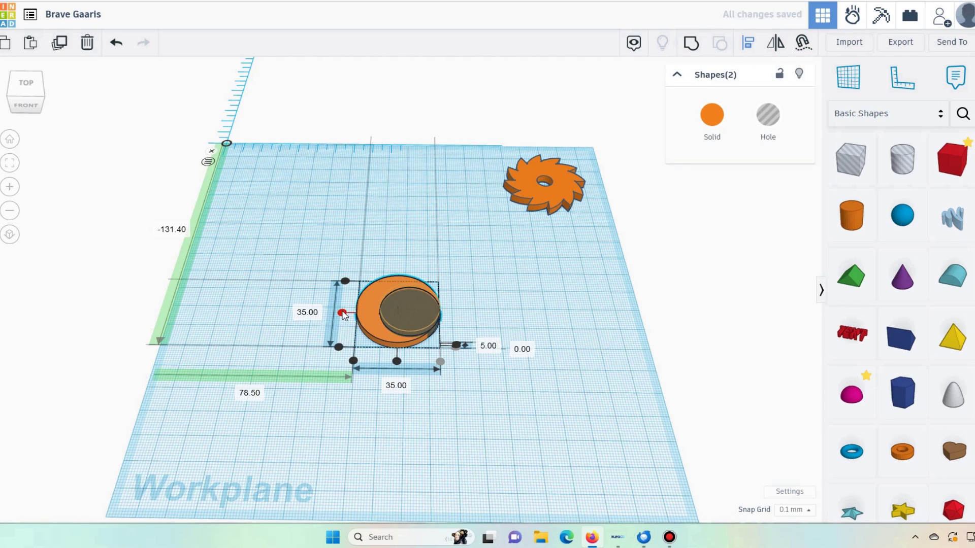
pyautogui.click(342, 313)
pyautogui.click(503, 315)
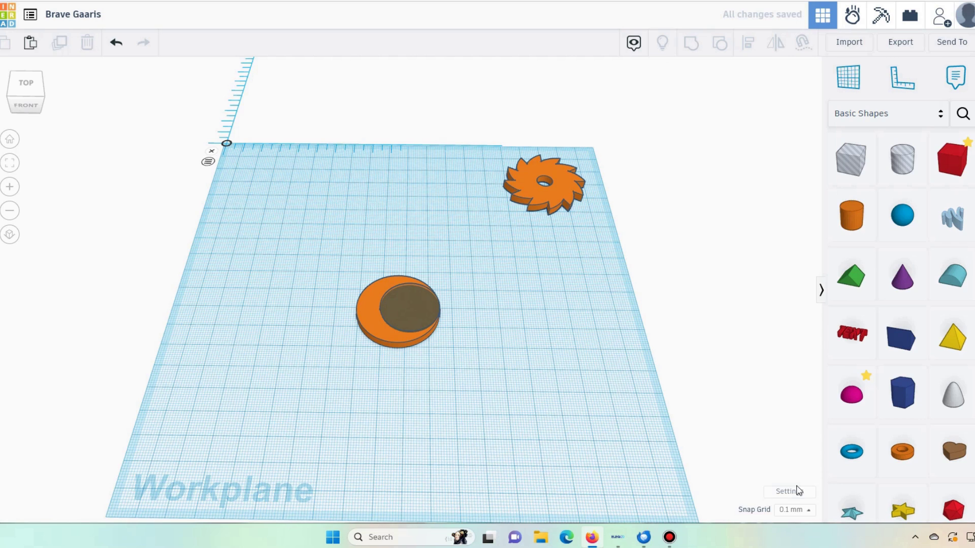
# Step: Set the snap grid to 1.0 mm and shift the hole cylinder 1 mm right, past the disc's edge
pyautogui.click(795, 509)
pyautogui.click(794, 509)
pyautogui.click(795, 509)
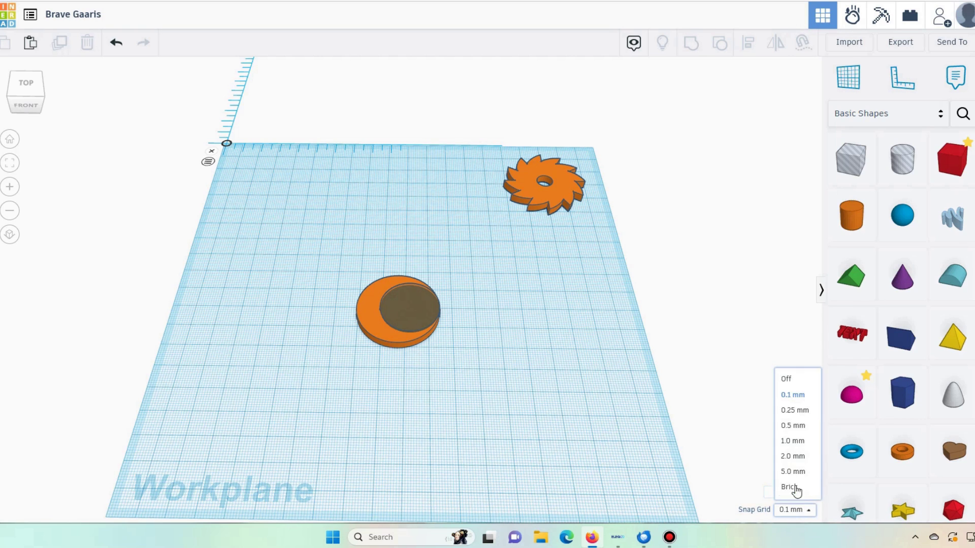
pyautogui.click(793, 440)
pyautogui.click(407, 303)
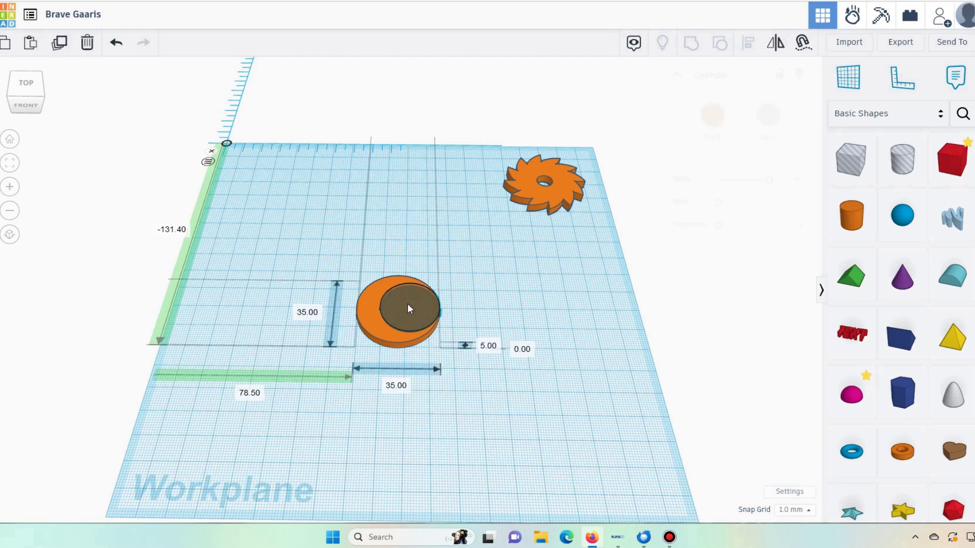
pyautogui.click(400, 271)
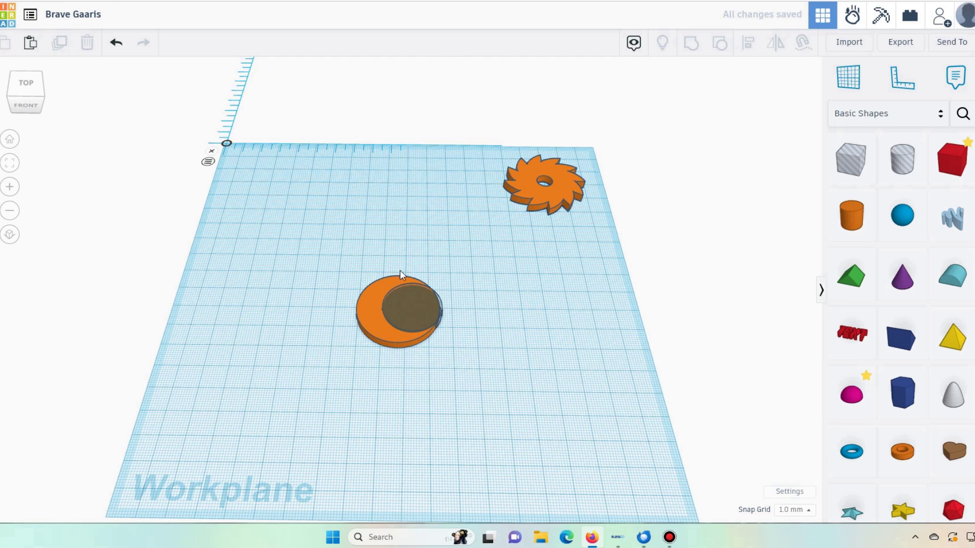
# Step: Group the disc with the hole cylinder to cut it into an open crescent
pyautogui.hotkey('ctrl', 'a')
pyautogui.click(688, 43)
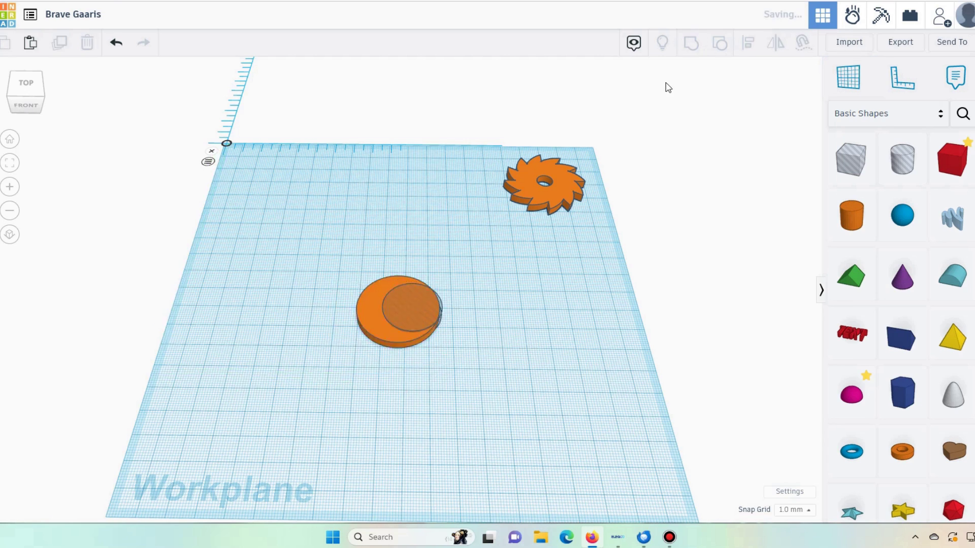
pyautogui.click(9, 164)
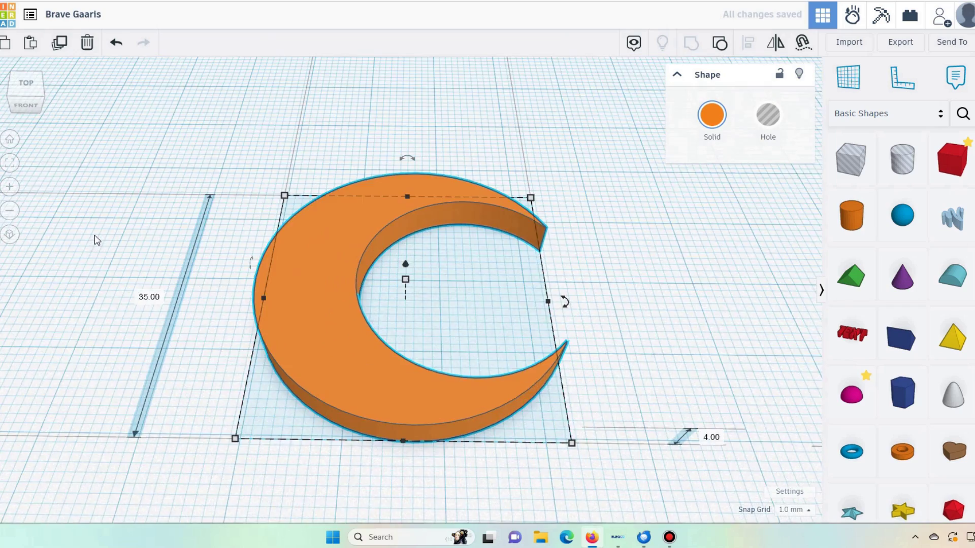
pyautogui.click(626, 299)
# Step: Add a solid cylinder beside the crescent with 64 sides, 10 mm width and length, and 5 mm height
pyautogui.click(858, 219)
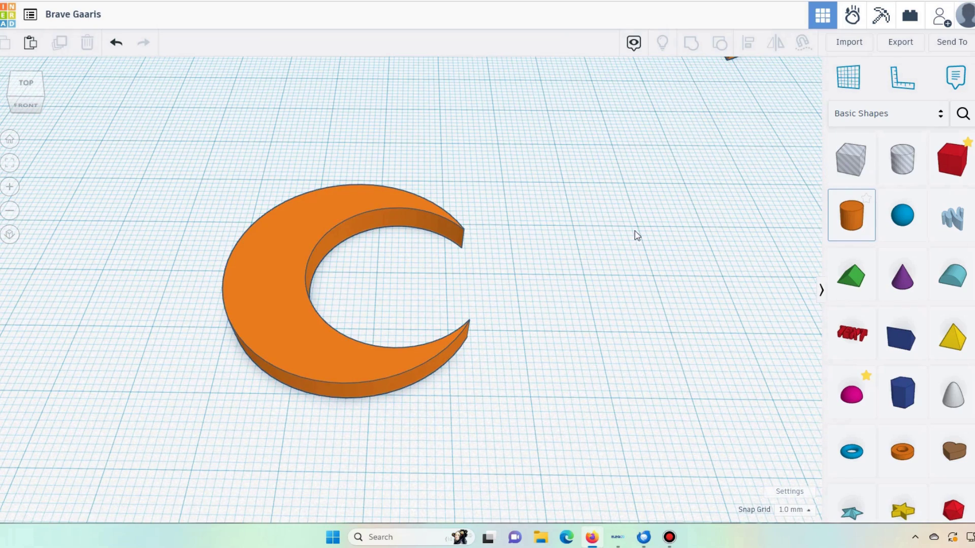
pyautogui.click(561, 261)
pyautogui.moveTo(726, 179); pyautogui.dragTo(769, 179)
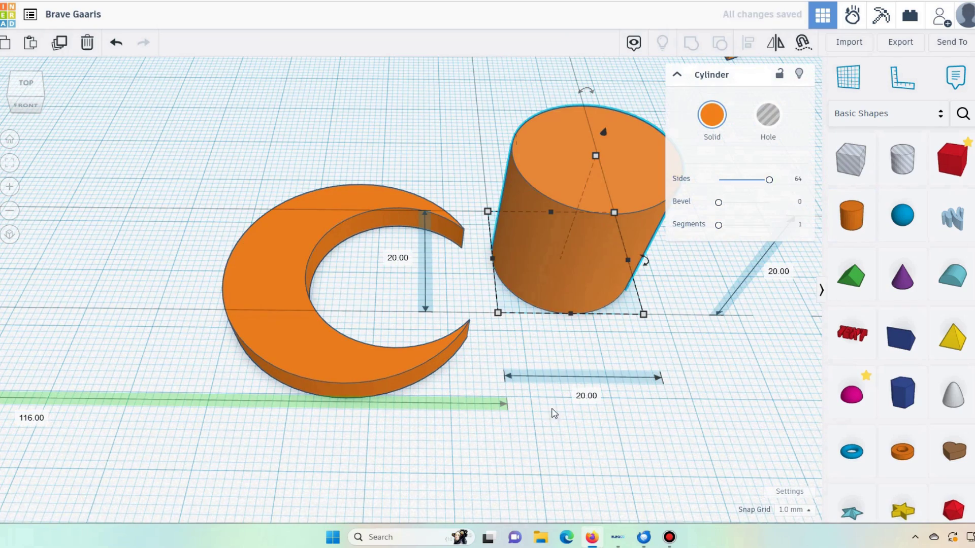
pyautogui.write('10')
pyautogui.click(392, 258)
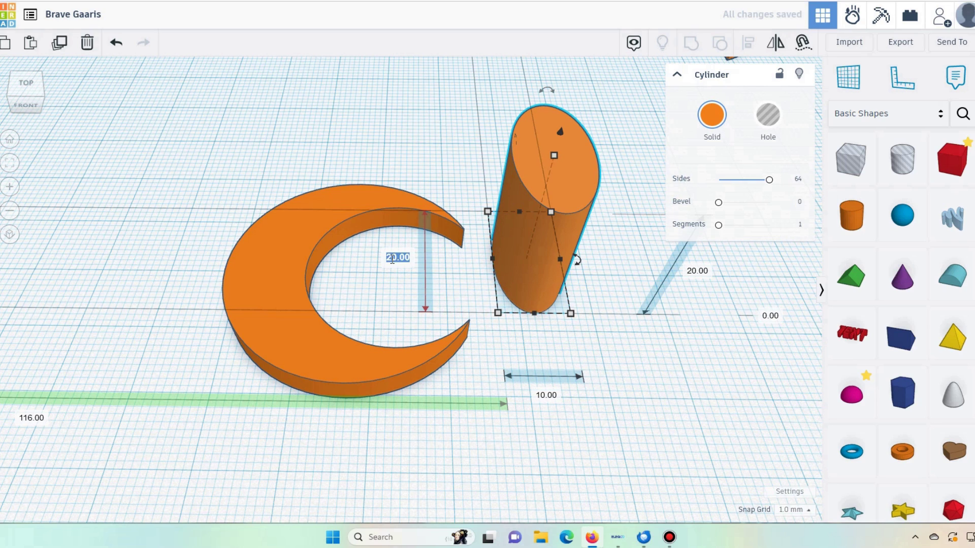
pyautogui.click(698, 271)
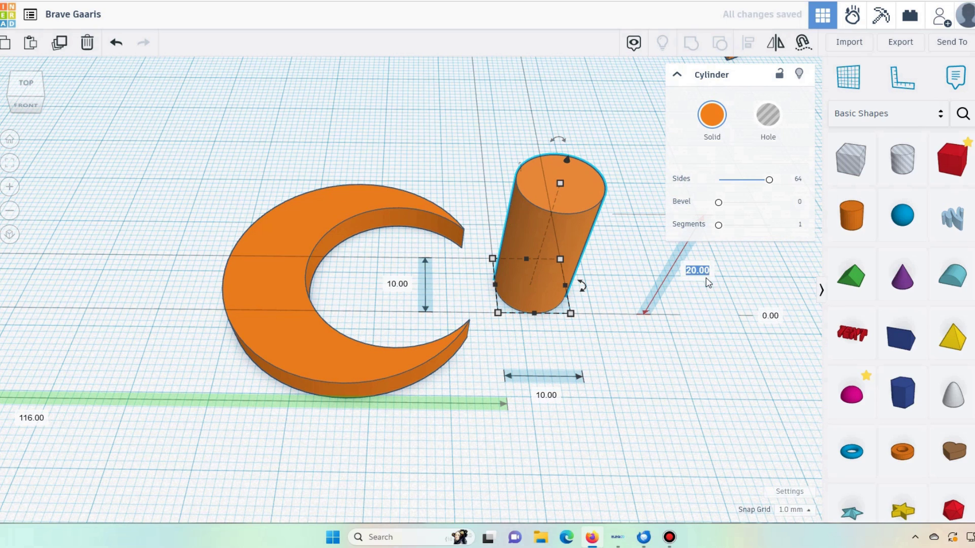
pyautogui.press('Return')
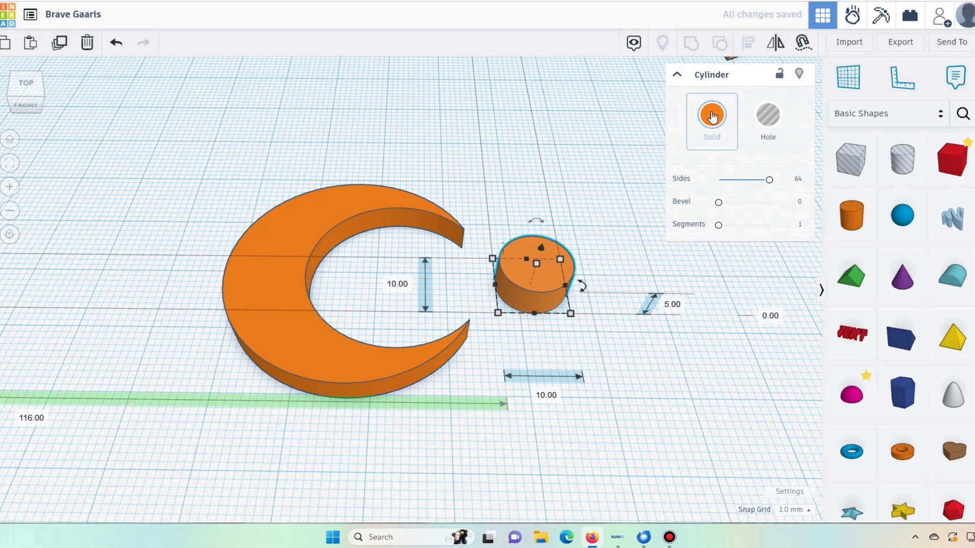
# Step: Recolour the small cylinder light blue and set its height to 4 mm
pyautogui.click(710, 123)
pyautogui.click(700, 207)
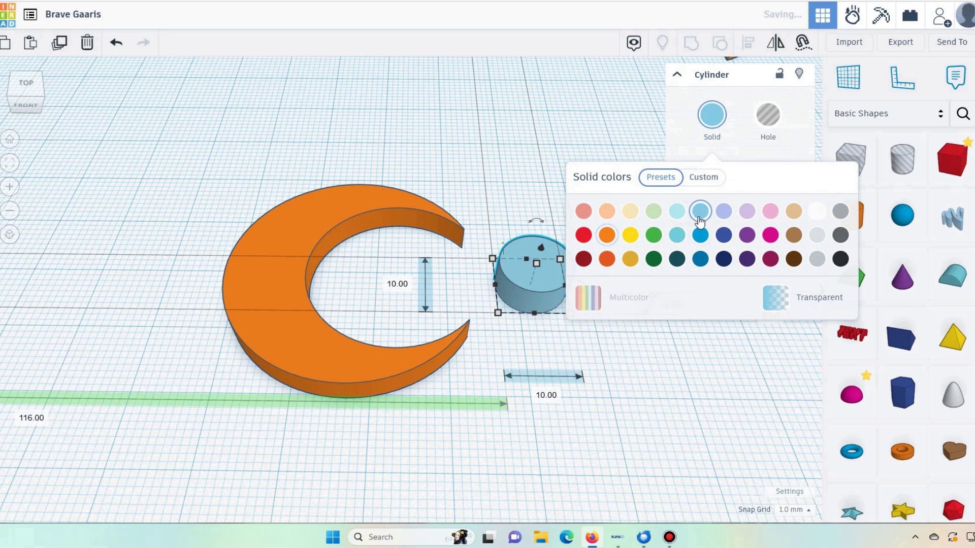
pyautogui.click(668, 374)
pyautogui.click(546, 272)
pyautogui.click(547, 266)
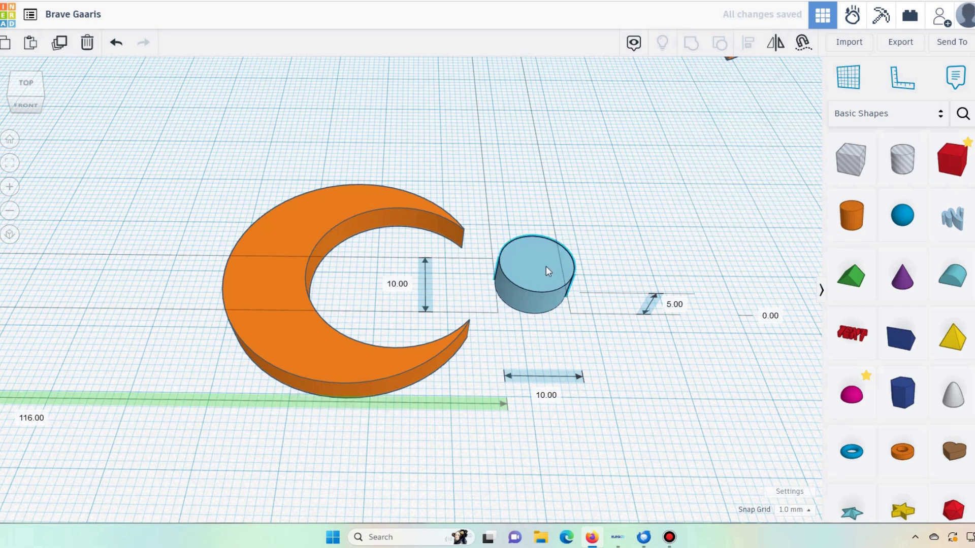
pyautogui.click(676, 306)
pyautogui.write('4')
pyautogui.press('Return')
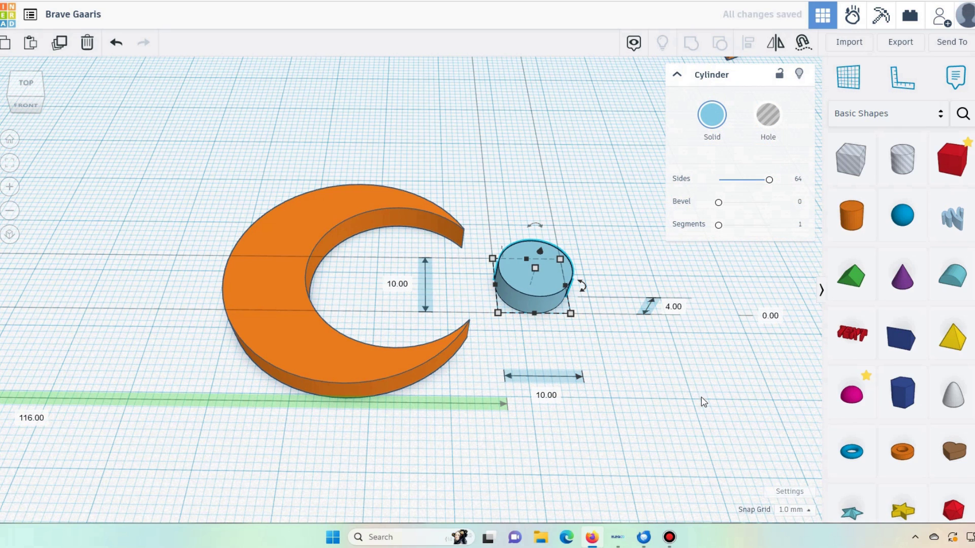
pyautogui.click(700, 417)
# Step: Align the blue cylinder with the crescent's left edge and centre the two front to back
pyautogui.moveTo(520, 278); pyautogui.dragTo(521, 279)
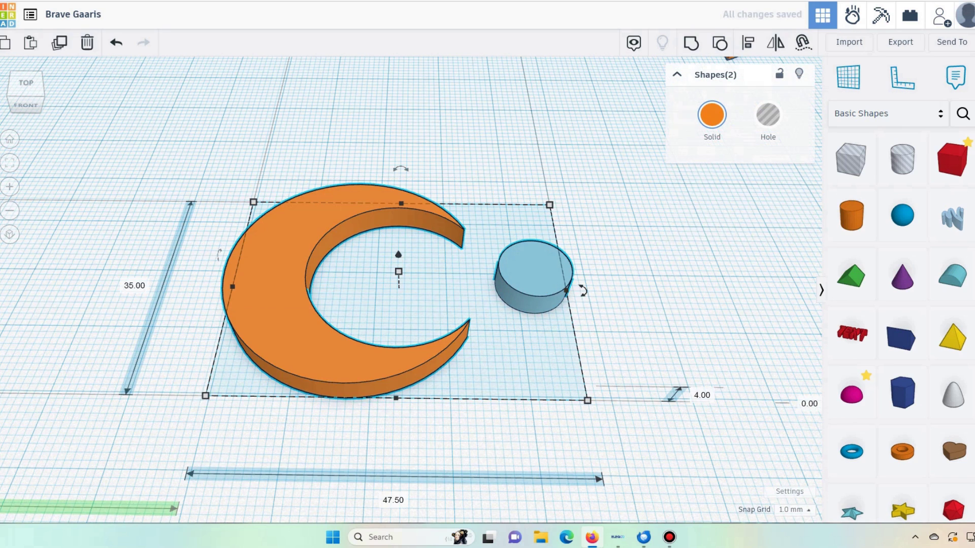
pyautogui.click(218, 289)
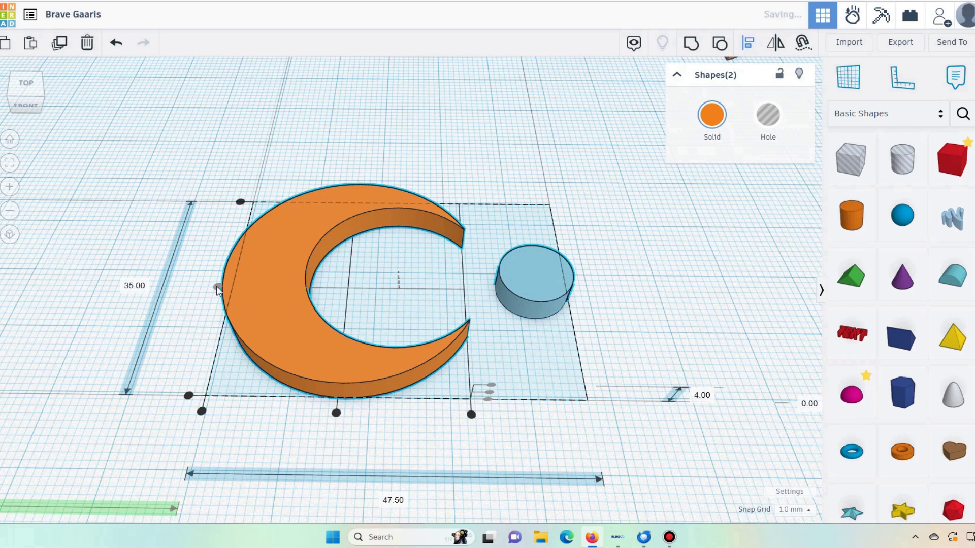
pyautogui.click(202, 412)
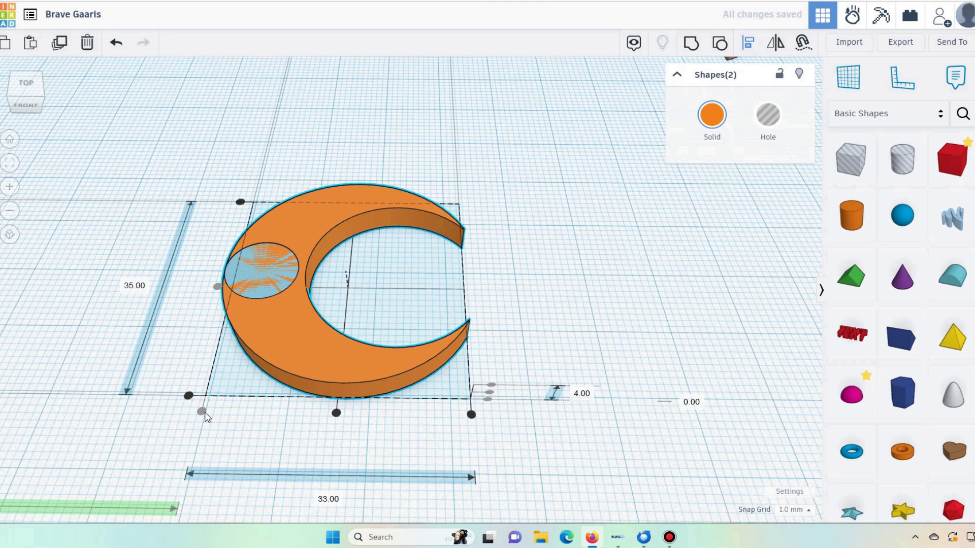
pyautogui.click(264, 432)
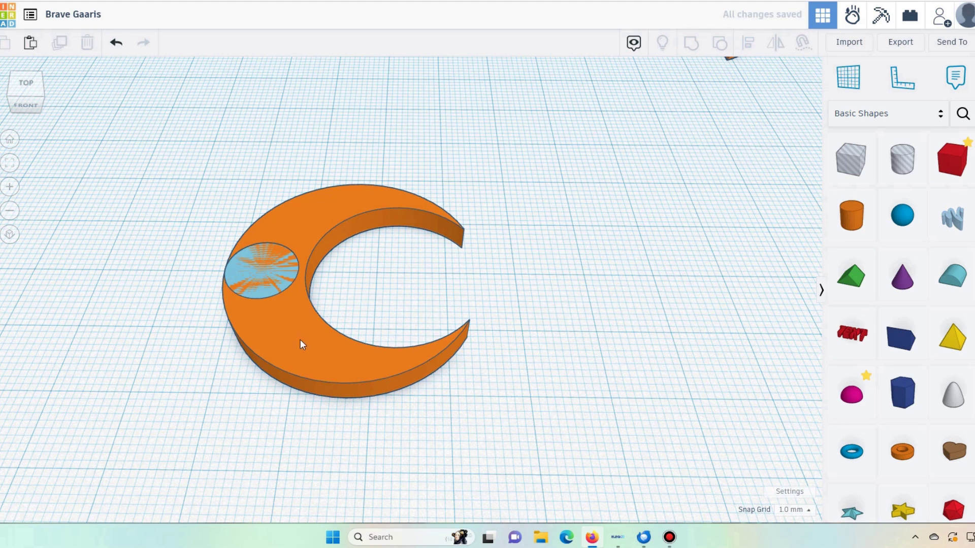
# Step: Nudge the blue cylinder toward the front in 1 mm increments, onto the start of the crescent's lower arm
pyautogui.click(233, 282)
pyautogui.press('Down')
pyautogui.press('Down')
pyautogui.press('Down')
pyautogui.press('Down')
pyautogui.press('Down')
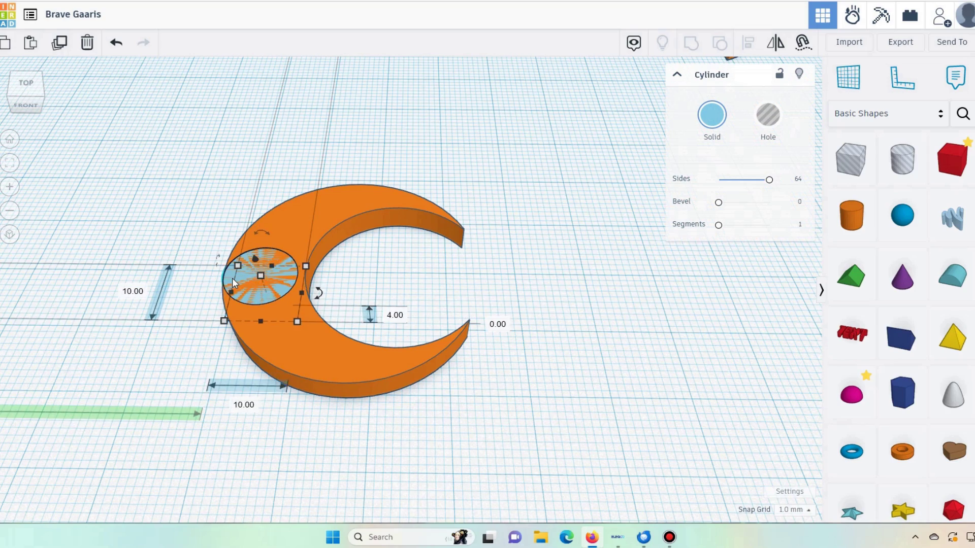
pyautogui.press('Down')
pyautogui.press('Down')
pyautogui.press('Down')
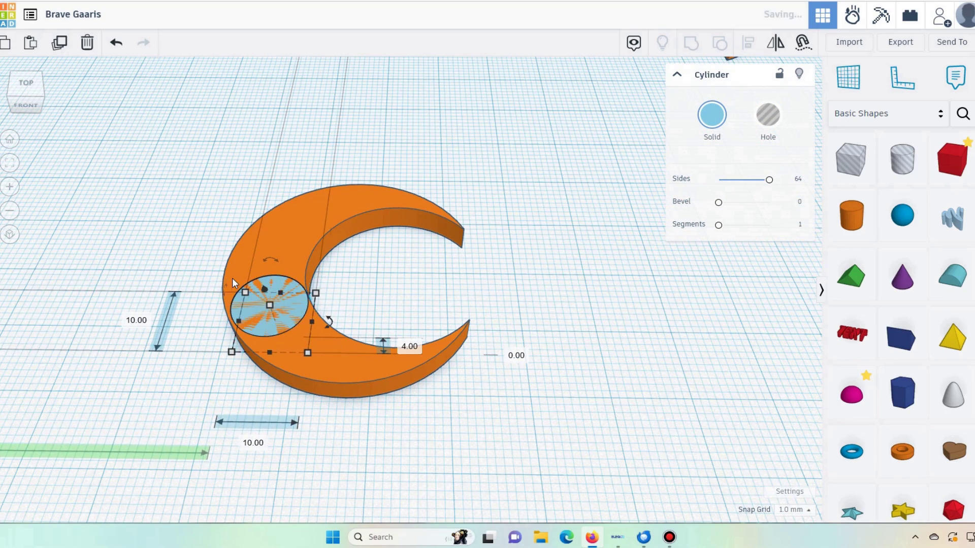
# Step: Set the snap grid to 0.1 mm and fine-tune the blue cylinder's position between the crescent's inner and outer edges
pyautogui.moveTo(320, 404); pyautogui.dragTo(410, 457, button='right')
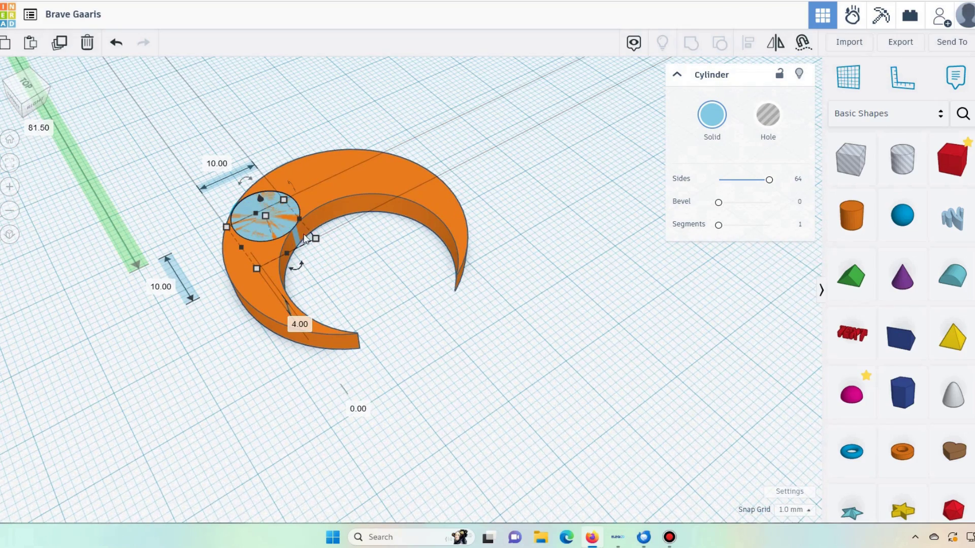
pyautogui.click(793, 510)
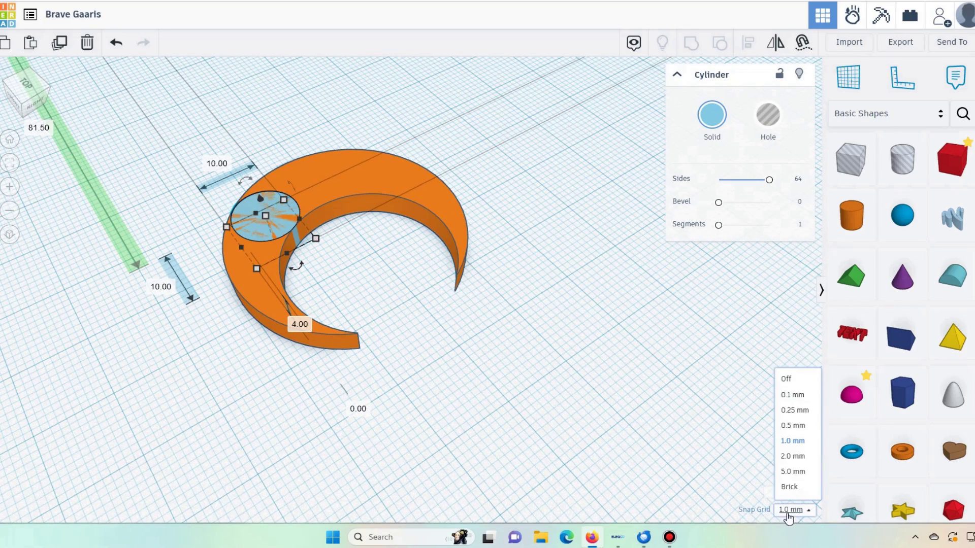
pyautogui.click(793, 399)
pyautogui.click(186, 454)
pyautogui.moveTo(185, 454); pyautogui.dragTo(322, 468, button='right')
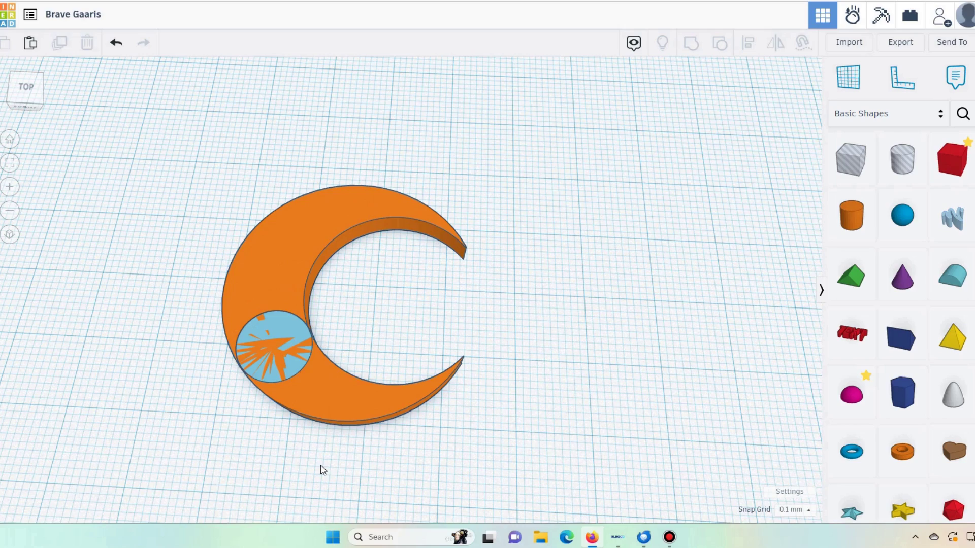
pyautogui.click(290, 328)
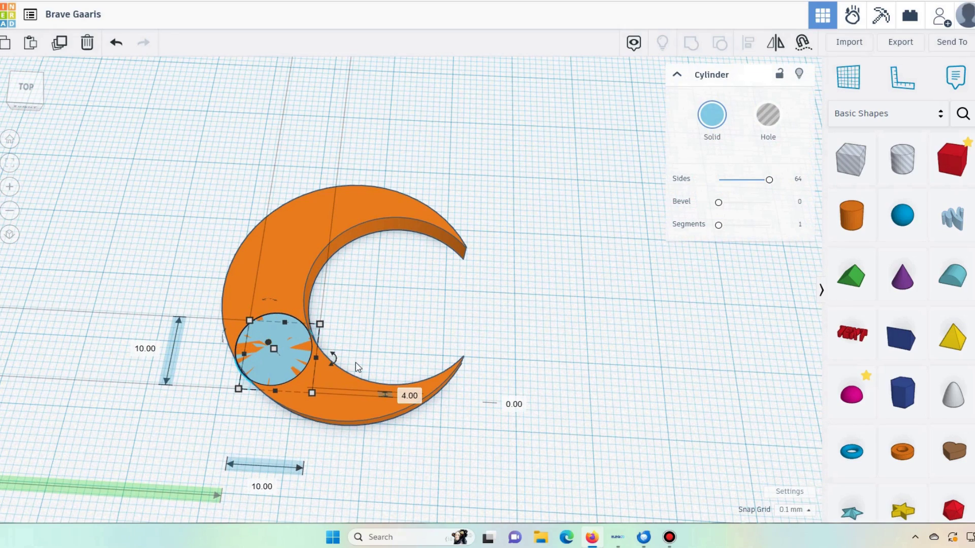
pyautogui.moveTo(355, 366); pyautogui.dragTo(485, 374, button='right')
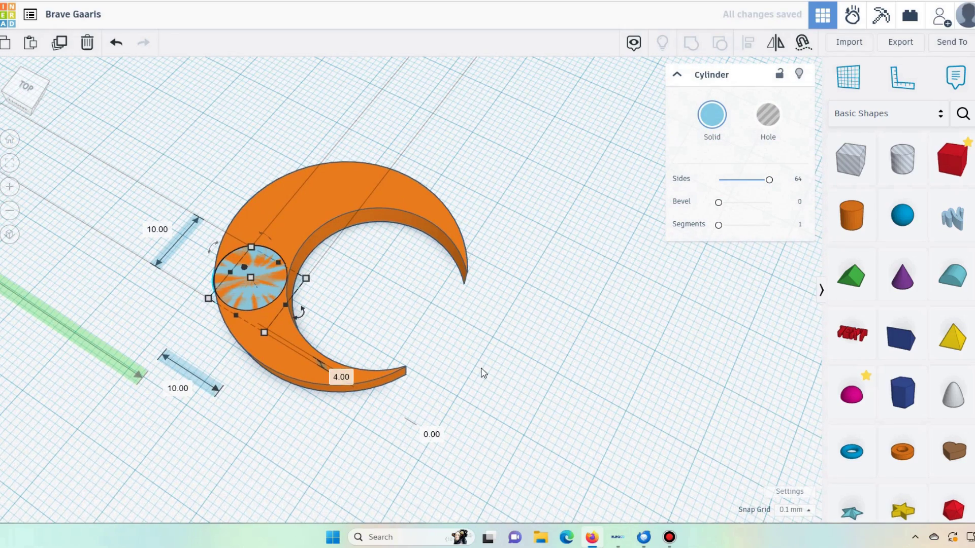
pyautogui.moveTo(368, 444); pyautogui.dragTo(550, 454, button='right')
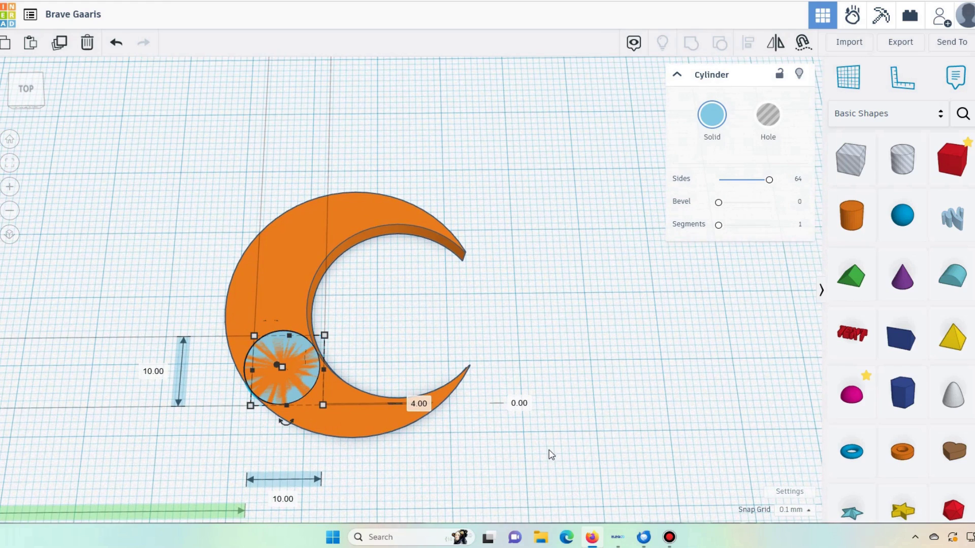
# Step: Add a hole box to the right of the crescent and set its width to 4 mm
pyautogui.click(601, 364)
pyautogui.moveTo(851, 159); pyautogui.dragTo(600, 336)
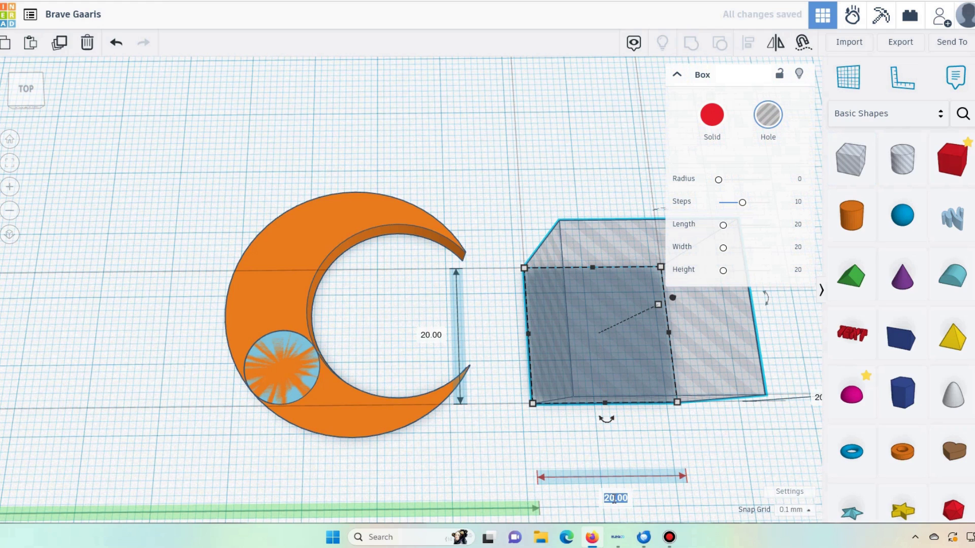
pyautogui.write('4')
pyautogui.press('Return')
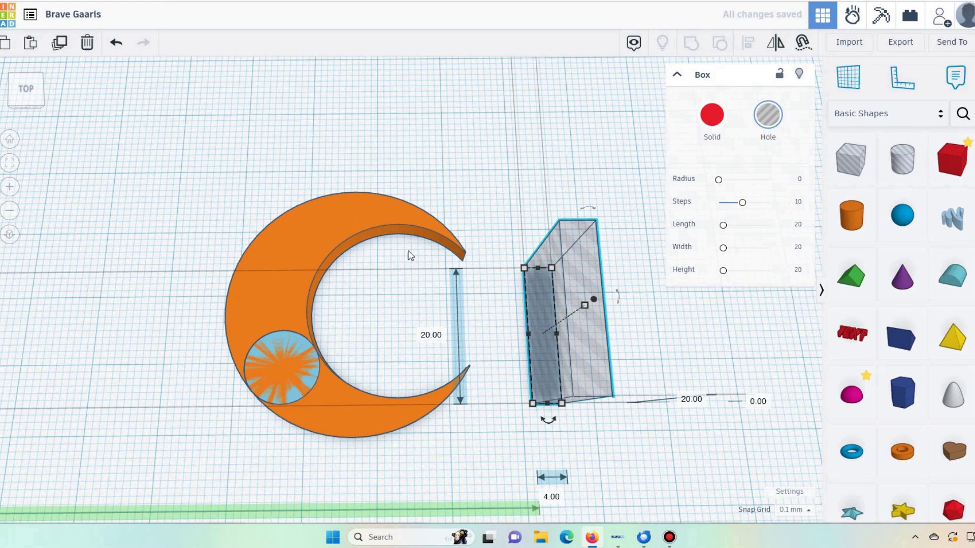
# Step: Align the narrow hole box with the crescent's right edge so it overlaps the lower tip
pyautogui.moveTo(409, 255); pyautogui.dragTo(589, 199)
pyautogui.click(751, 45)
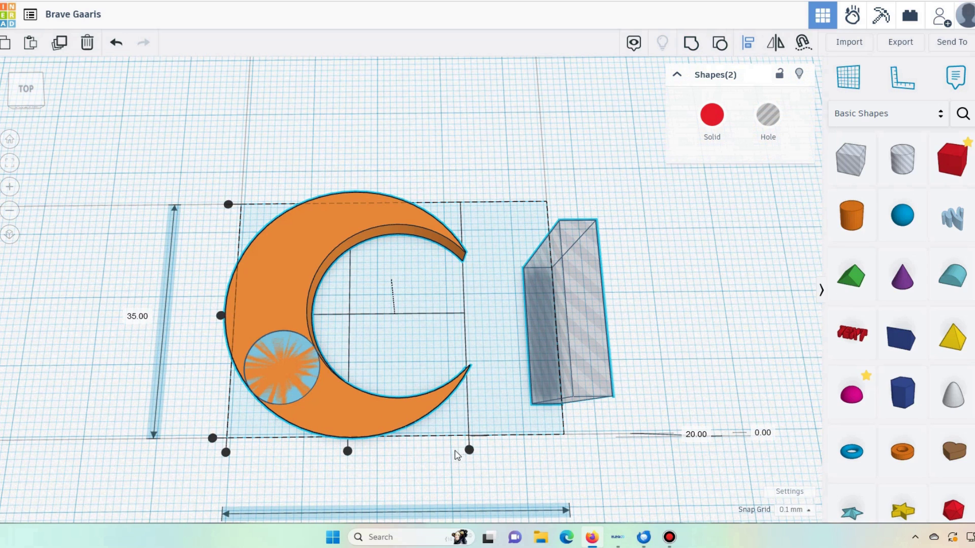
pyautogui.click(469, 449)
pyautogui.click(566, 338)
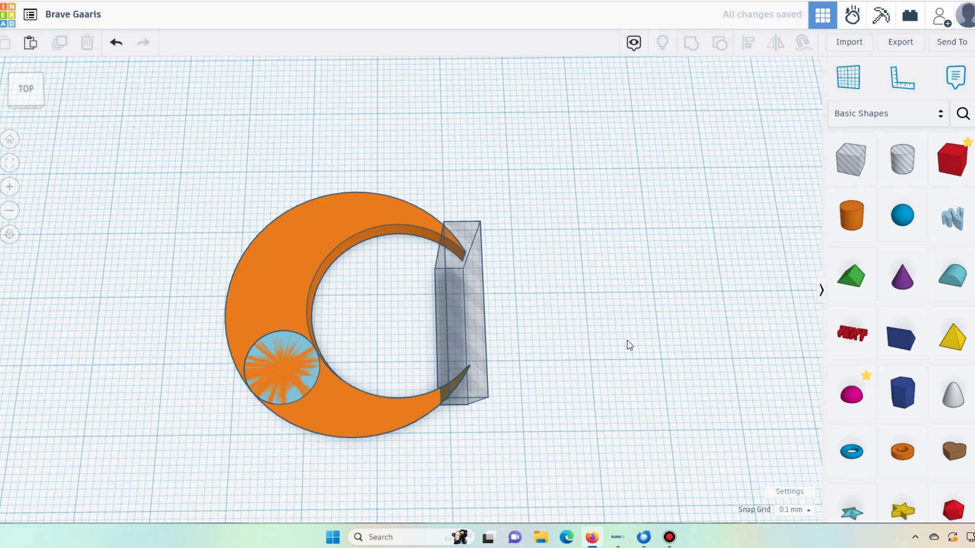
# Step: Group the crescent with the narrow hole box to cut off the pointed end of the lower arm
pyautogui.moveTo(411, 416); pyautogui.dragTo(411, 415)
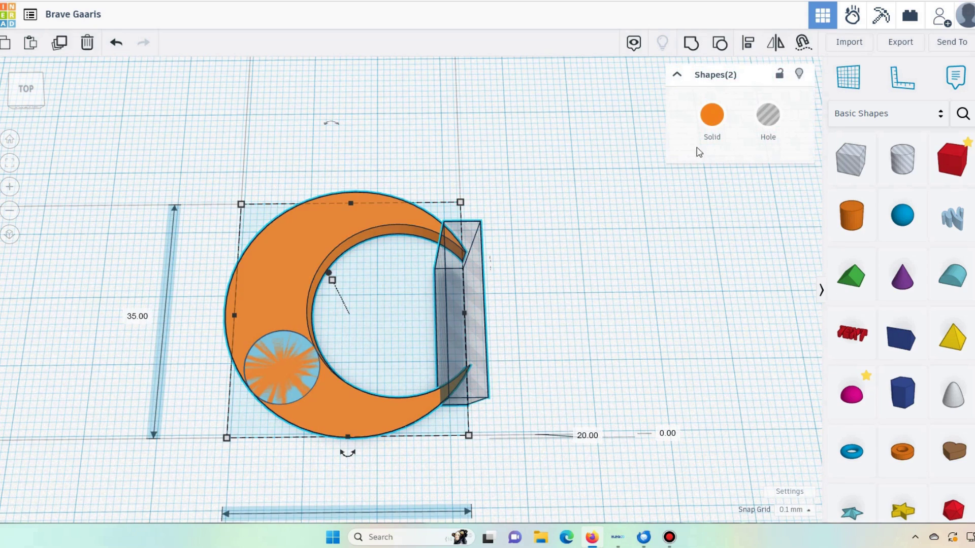
pyautogui.click(691, 44)
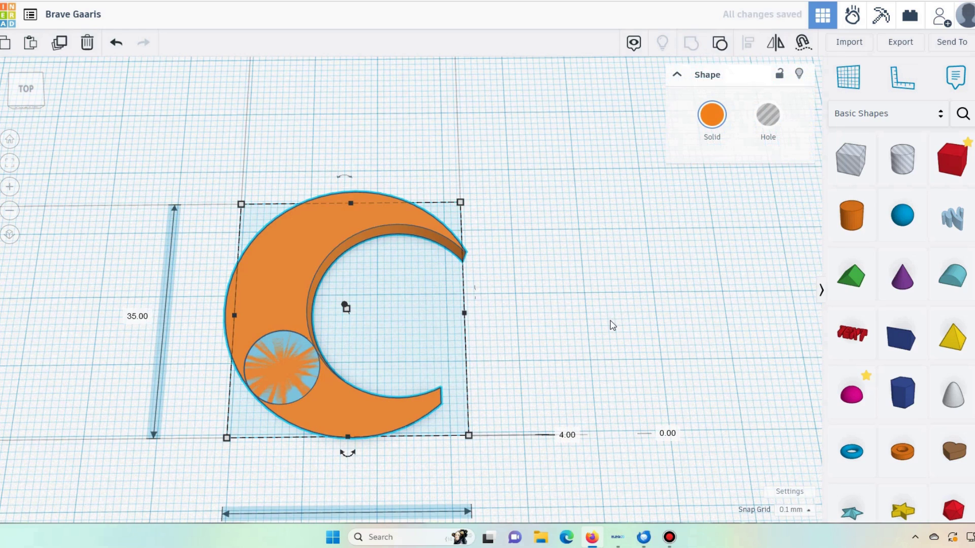
pyautogui.click(574, 316)
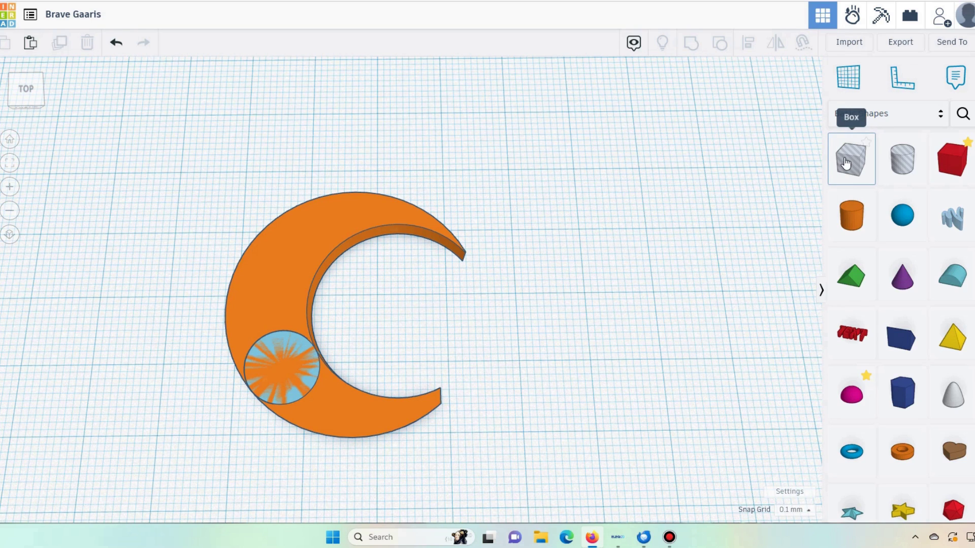
# Step: Add a hole box to the left of the crescent and stretch it to about 57.5 mm wide and 70.7 mm long
pyautogui.moveTo(849, 164); pyautogui.dragTo(137, 284)
pyautogui.click(9, 140)
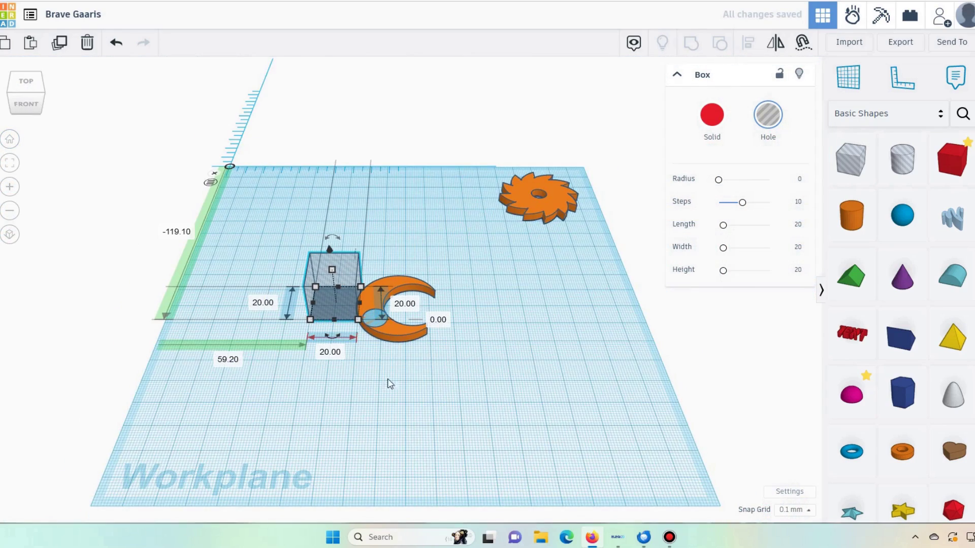
pyautogui.moveTo(338, 287); pyautogui.dragTo(333, 174)
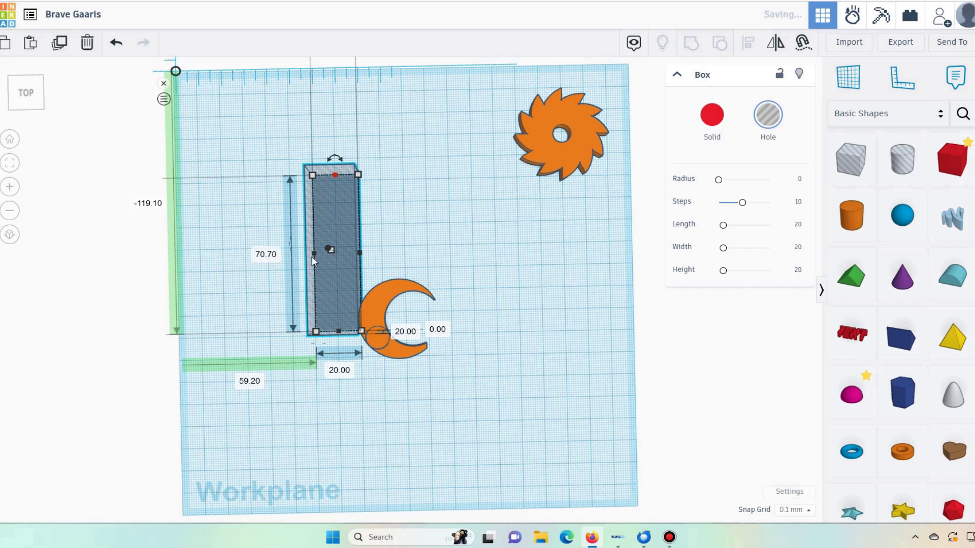
pyautogui.moveTo(311, 253); pyautogui.dragTo(229, 256)
pyautogui.click(511, 428)
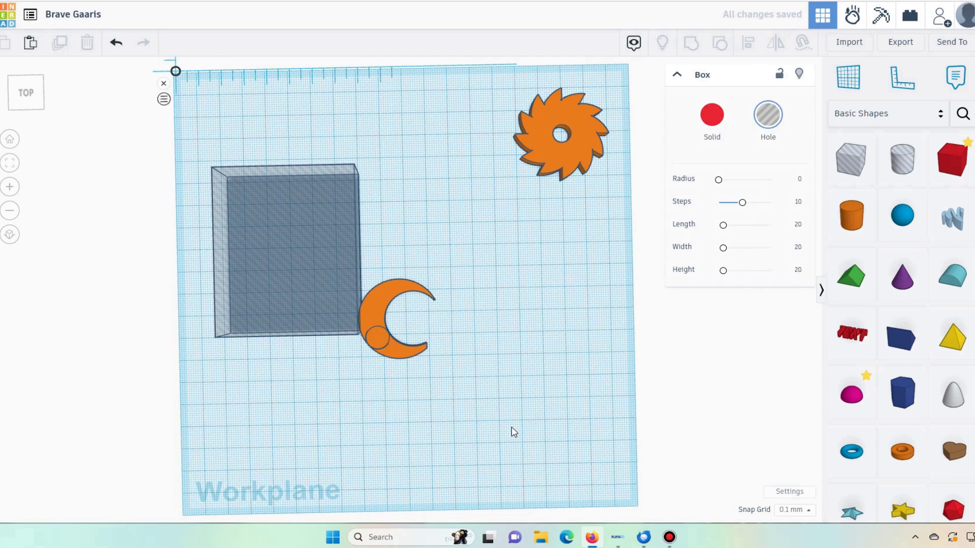
# Step: Rotate the large hole box about 45 degrees clockwise on the workplane
pyautogui.moveTo(511, 428); pyautogui.dragTo(312, 212, button='right')
pyautogui.click(313, 212)
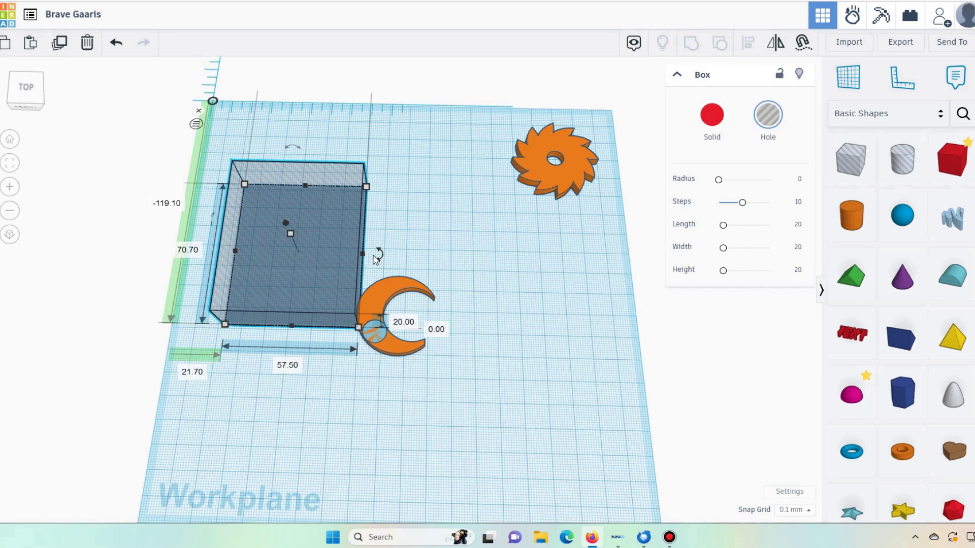
pyautogui.moveTo(378, 253); pyautogui.dragTo(371, 313)
# Step: Move the rotated hole box over the crescent's upper arm so its lower edge crosses the blue cylinder
pyautogui.click(379, 331)
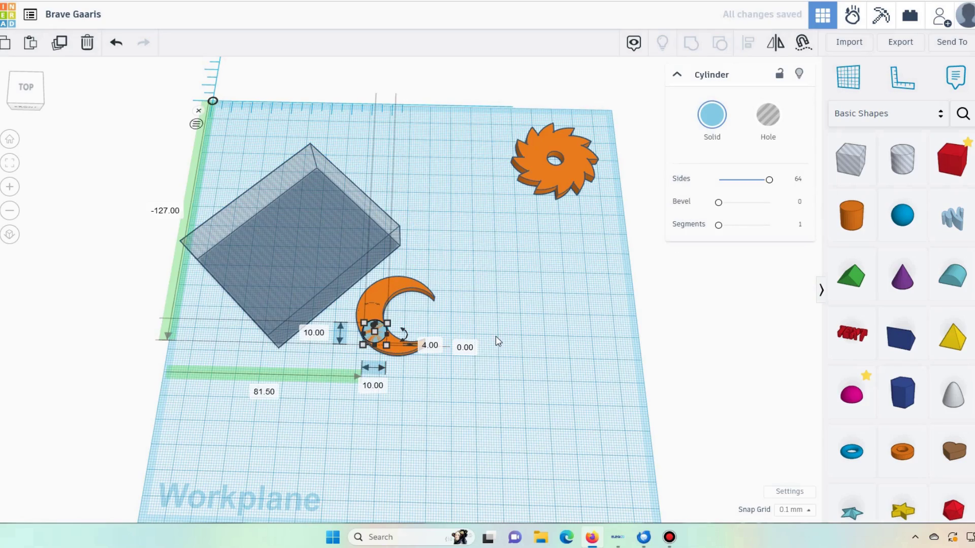
pyautogui.scroll(5, 498, 341)
pyautogui.click(109, 194)
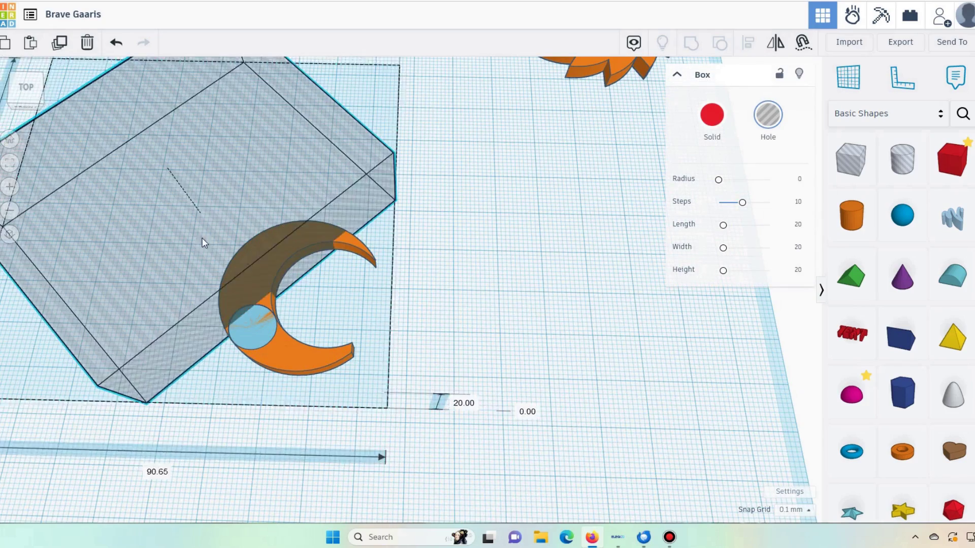
pyautogui.moveTo(203, 239); pyautogui.dragTo(218, 247)
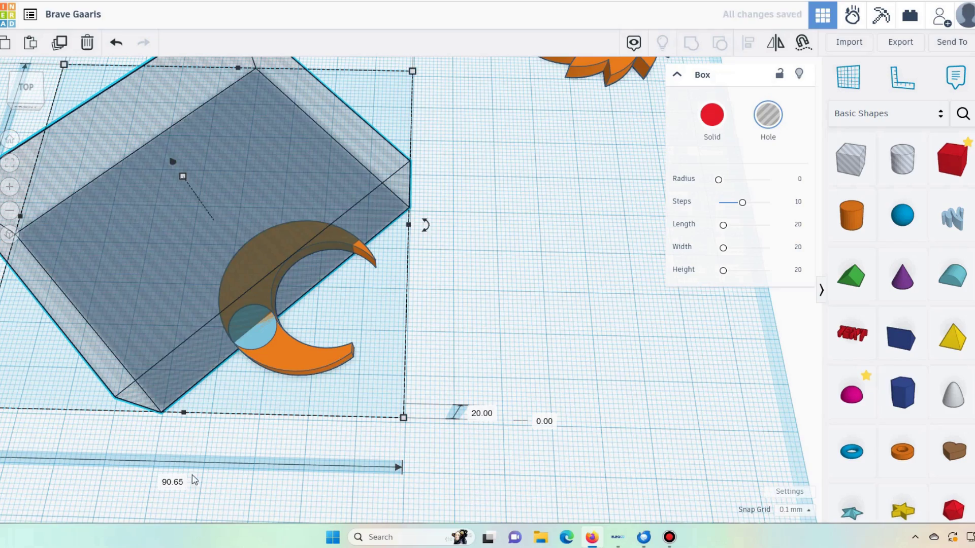
pyautogui.moveTo(192, 474); pyautogui.dragTo(28, 455, button='right')
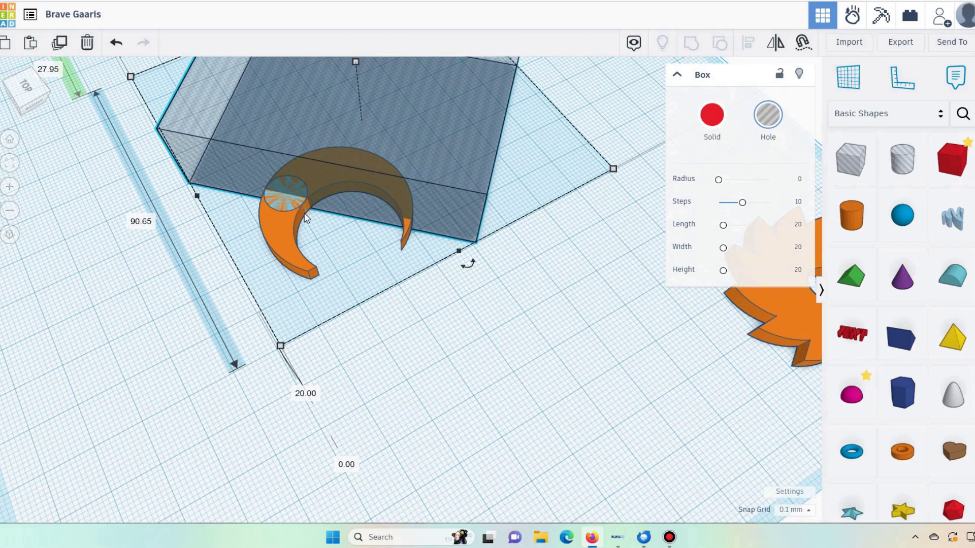
# Step: Rotate the large hole box a further 10 degrees clockwise on the workplane over the crescent's upper arm
pyautogui.moveTo(481, 265); pyautogui.dragTo(458, 310)
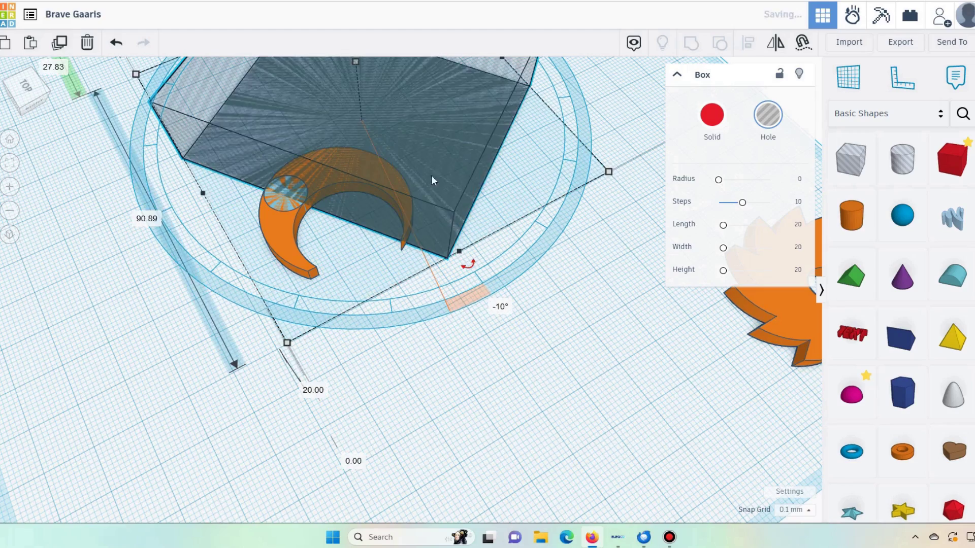
pyautogui.moveTo(89, 425); pyautogui.dragTo(551, 346, button='right')
pyautogui.click(551, 345)
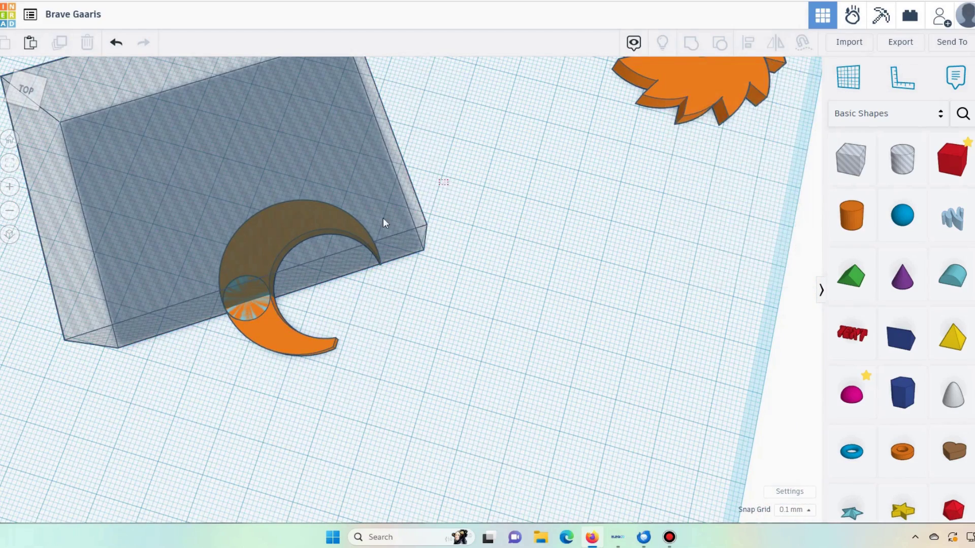
# Step: Group the crescent with the large hole box to cut away the upper arm
pyautogui.click(383, 218)
pyautogui.keyDown('shift'); pyautogui.click(284, 335); pyautogui.keyUp('shift')
pyautogui.hotkey('ctrl', 'g')
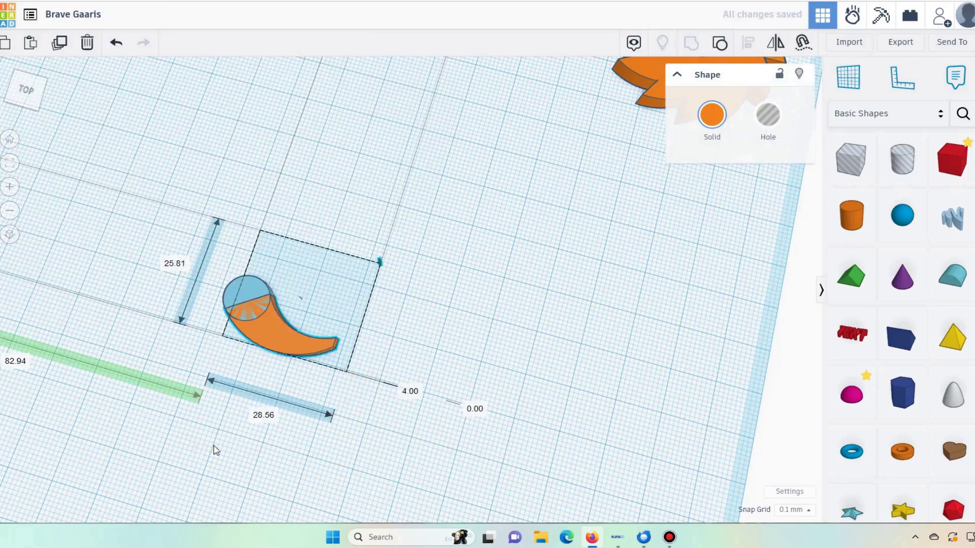
pyautogui.moveTo(214, 450); pyautogui.dragTo(543, 283, button='right')
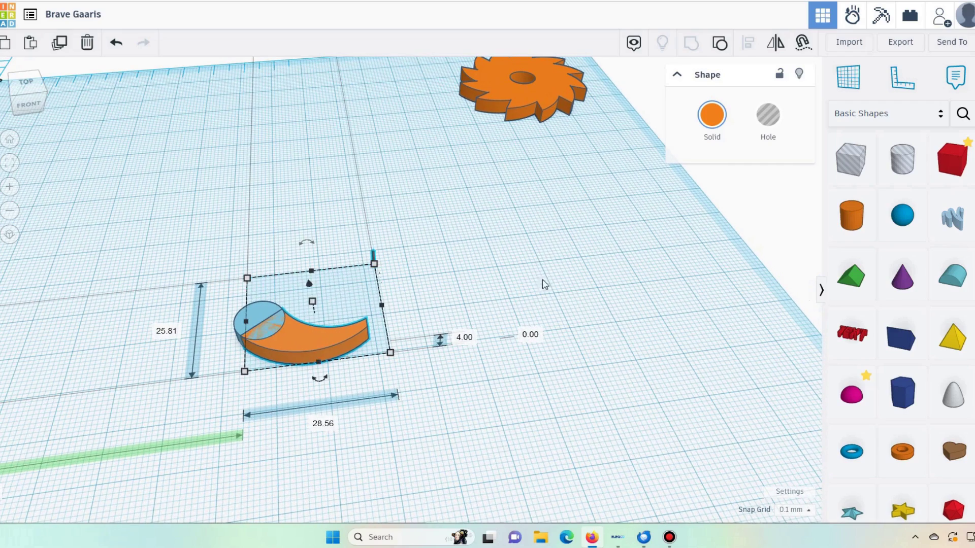
# Step: Add a hole cylinder behind the pawl and set its length and width to 8 mm
pyautogui.click(805, 185)
pyautogui.moveTo(902, 159); pyautogui.dragTo(228, 236)
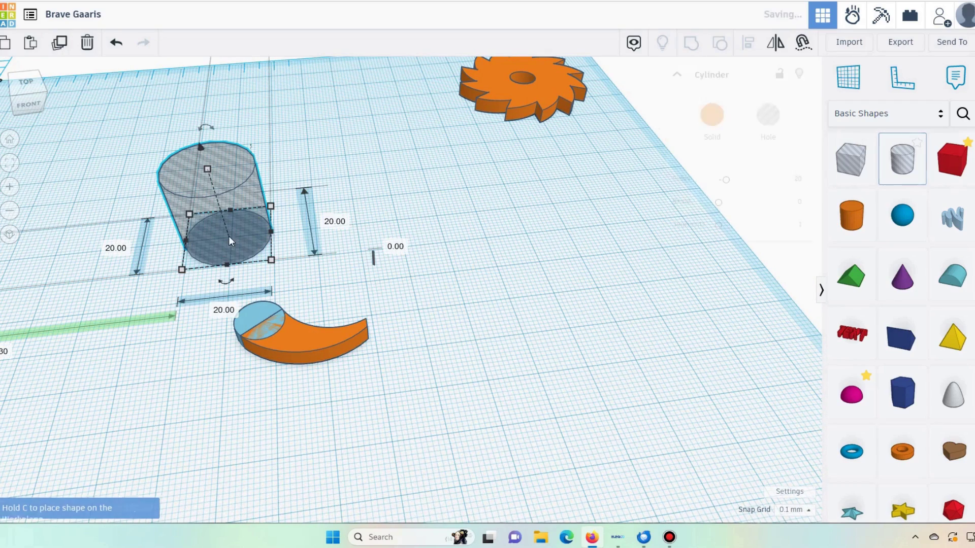
pyautogui.click(217, 308)
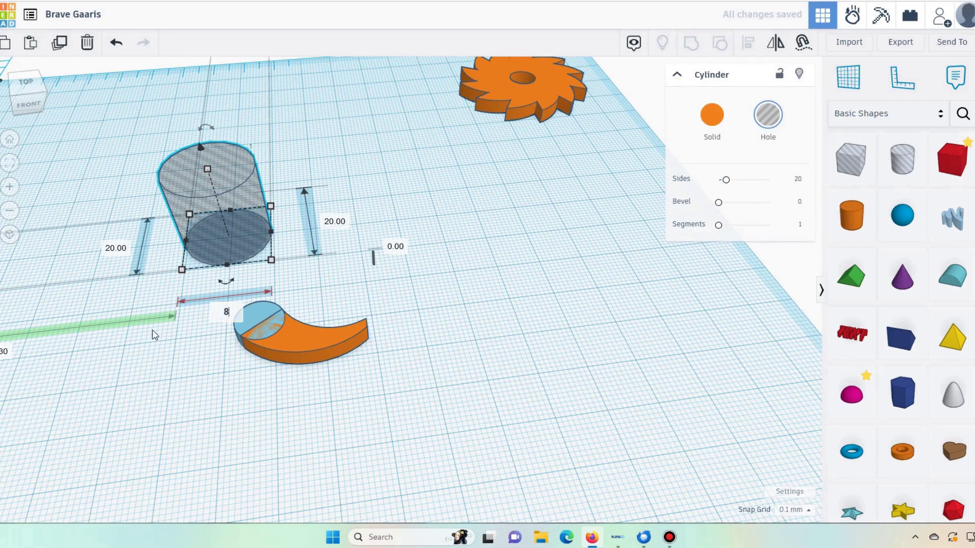
pyautogui.write('8')
pyautogui.click(120, 248)
pyautogui.write('8')
pyautogui.press('Return')
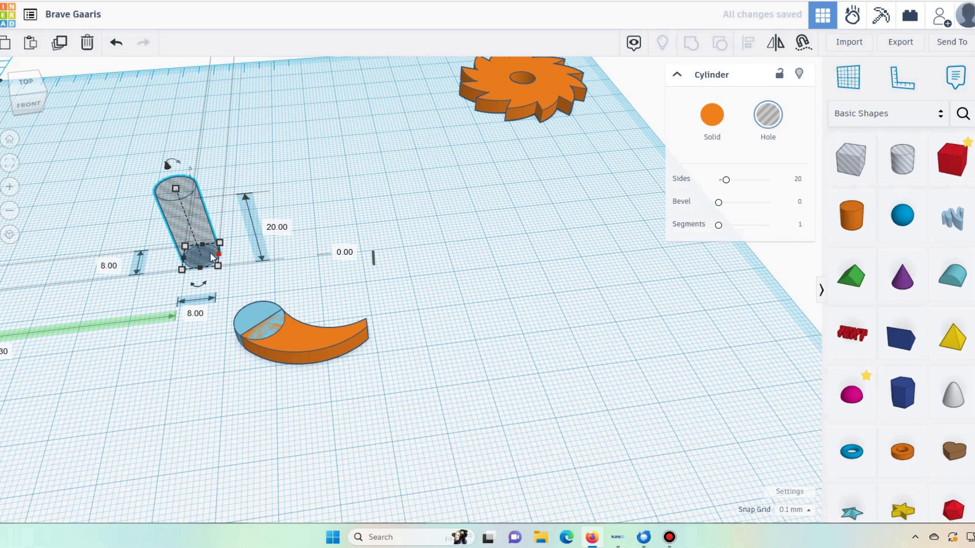
# Step: Align the 8 mm hole cylinder with the centre of the blue pivot cylinder in both horizontal directions
pyautogui.keyDown('shift'); pyautogui.click(254, 316); pyautogui.keyUp('shift')
pyautogui.click(746, 43)
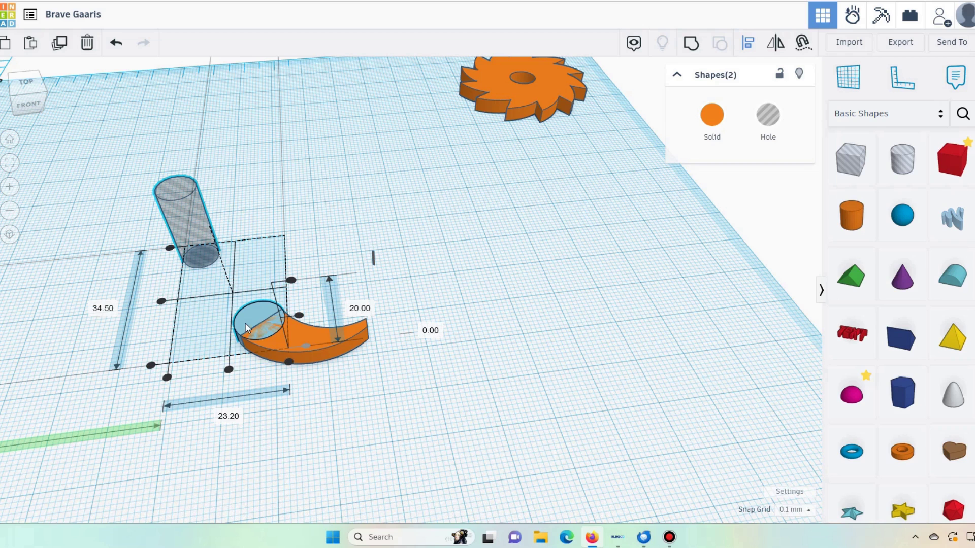
pyautogui.click(227, 305)
pyautogui.click(263, 364)
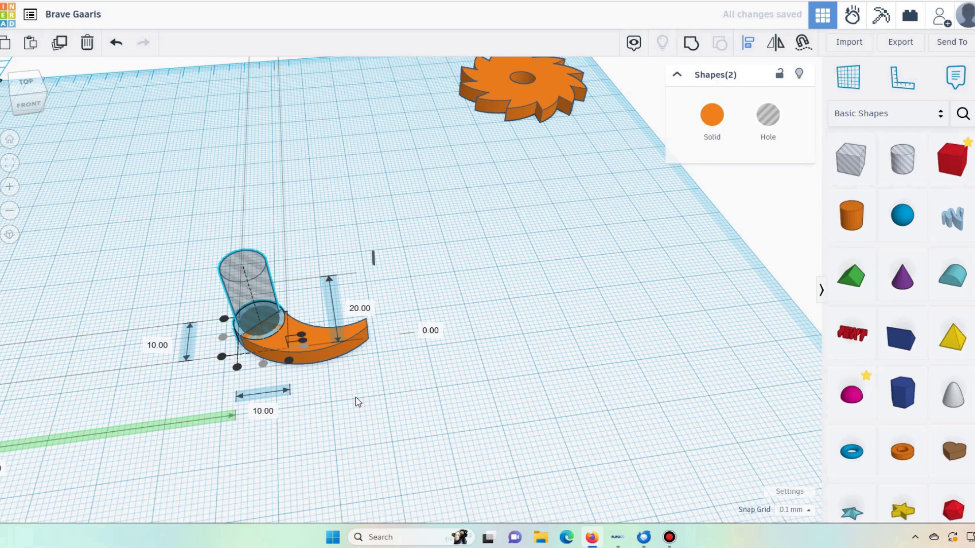
pyautogui.click(358, 403)
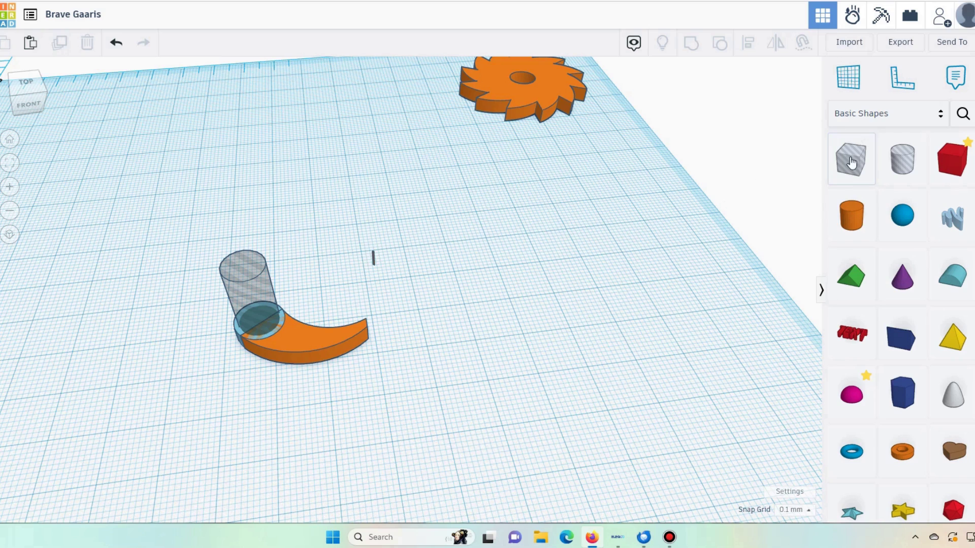
# Step: Place a hole box over the leftover crescent sliver and group it with the pawl arm to remove the sliver
pyautogui.moveTo(852, 161); pyautogui.dragTo(383, 267)
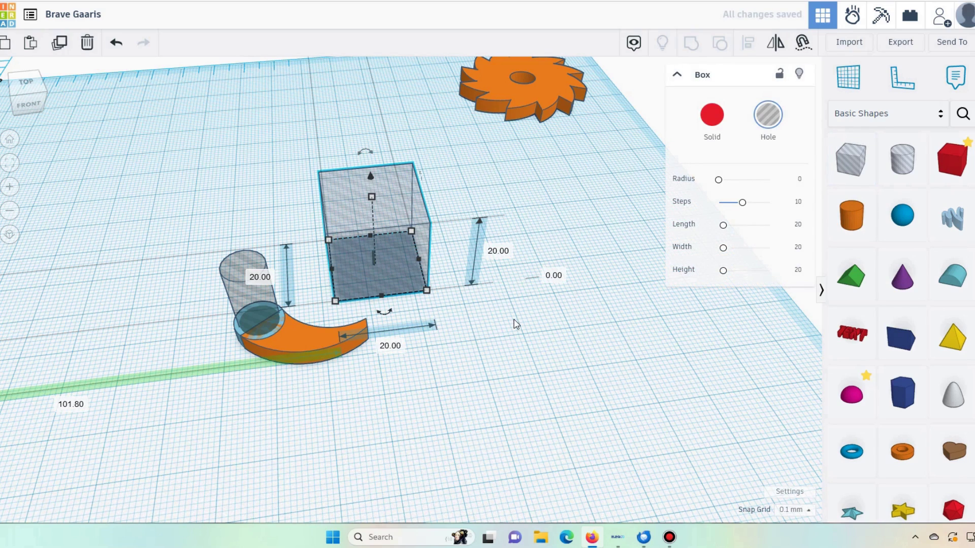
pyautogui.press('Escape')
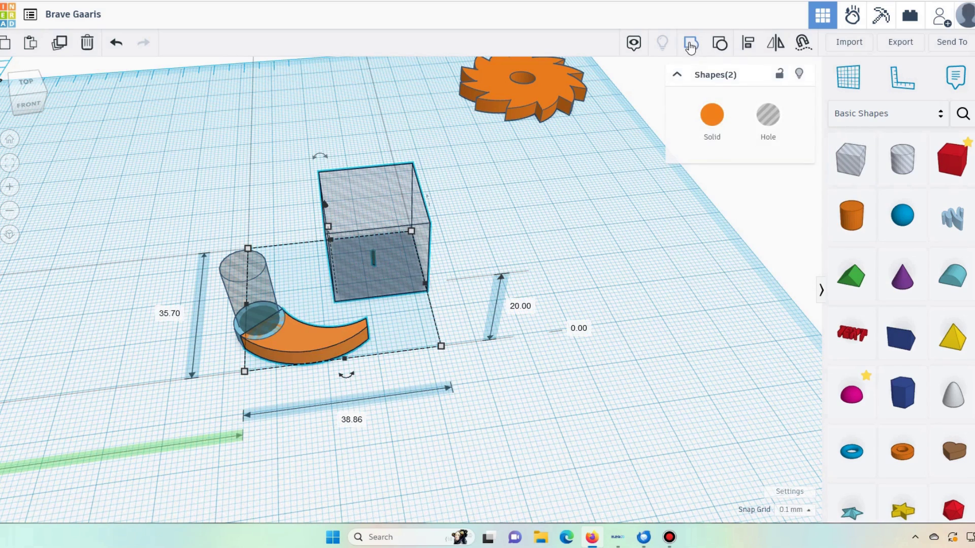
pyautogui.click(305, 345)
pyautogui.click(561, 350)
# Step: Group the pawl arm, the blue pivot cylinder and the hole cylinder into one pawl with a bored pivot
pyautogui.moveTo(307, 317); pyautogui.dragTo(376, 362)
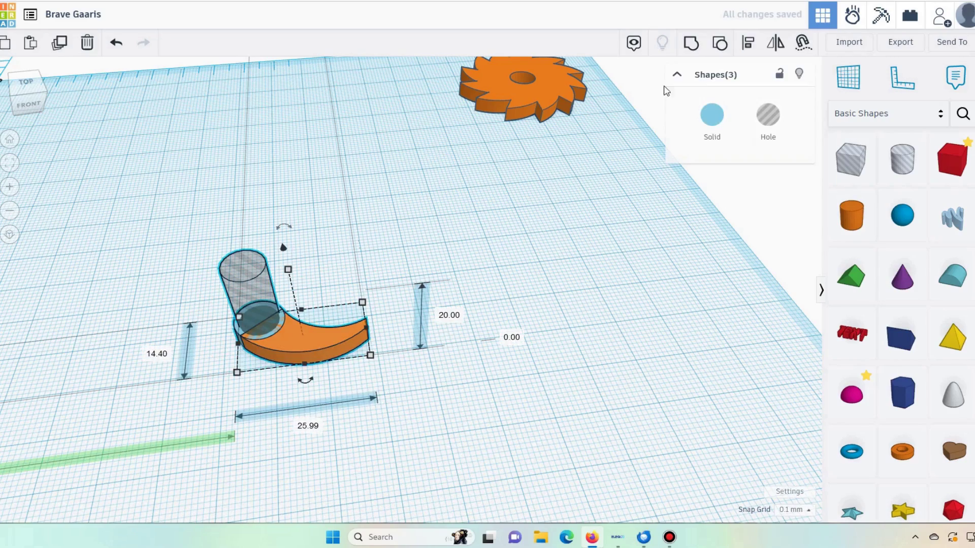
pyautogui.hotkey('ctrl', 'g')
pyautogui.click(427, 405)
pyautogui.moveTo(427, 404); pyautogui.dragTo(606, 266, button='right')
pyautogui.moveTo(666, 69); pyautogui.dragTo(363, 348)
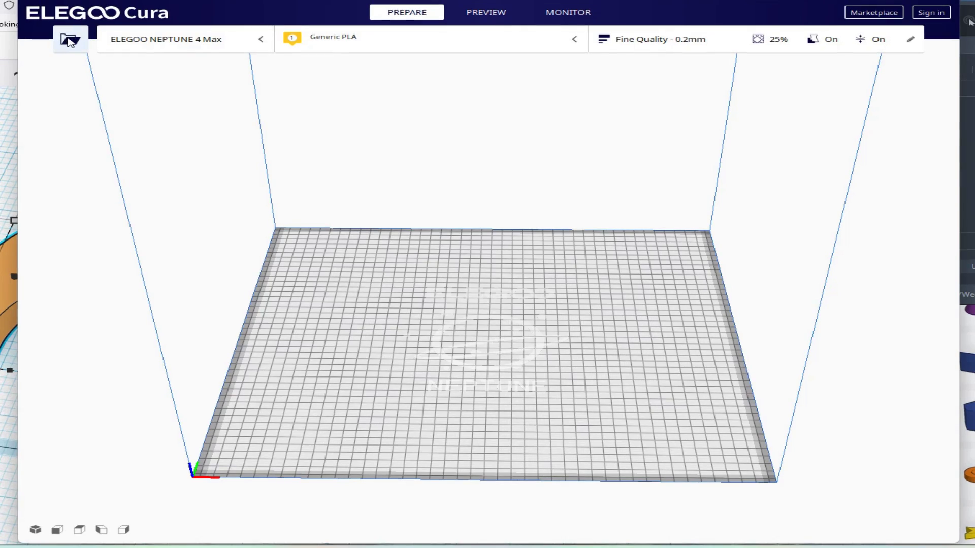
# Step: In ELEGOO Cura, load the exported models Brave Gaaris(2) and Brave Gaaris(3) from Downloads onto the build plate
pyautogui.click(69, 41)
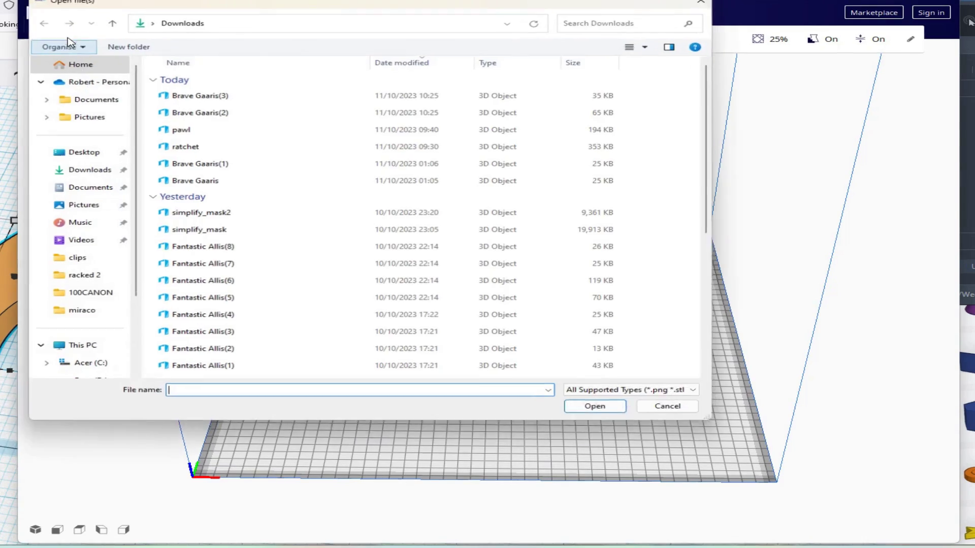
pyautogui.click(184, 114)
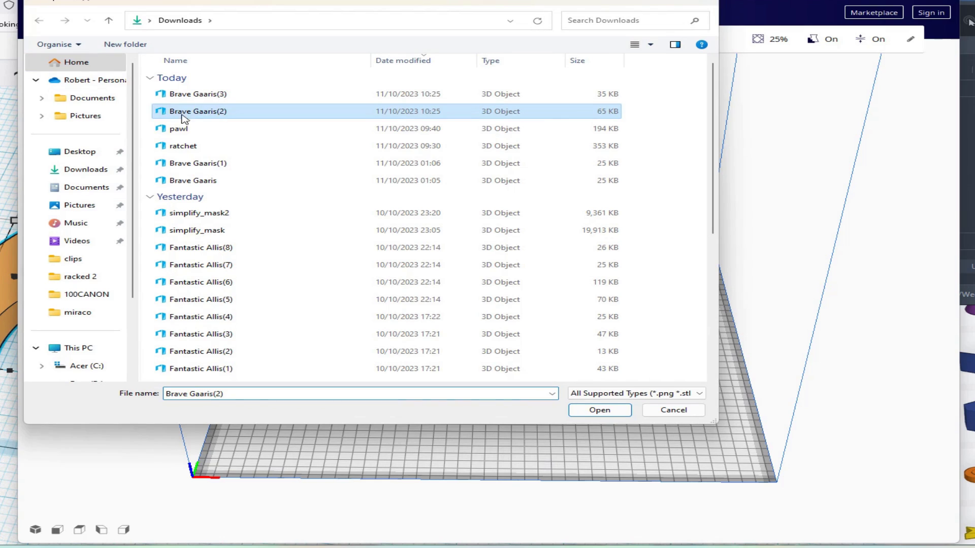
pyautogui.click(605, 411)
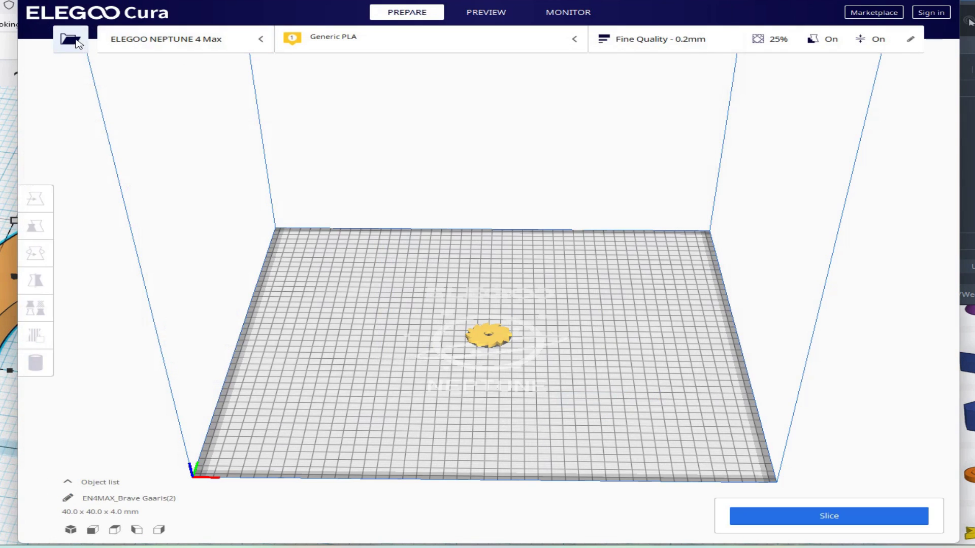
pyautogui.click(71, 40)
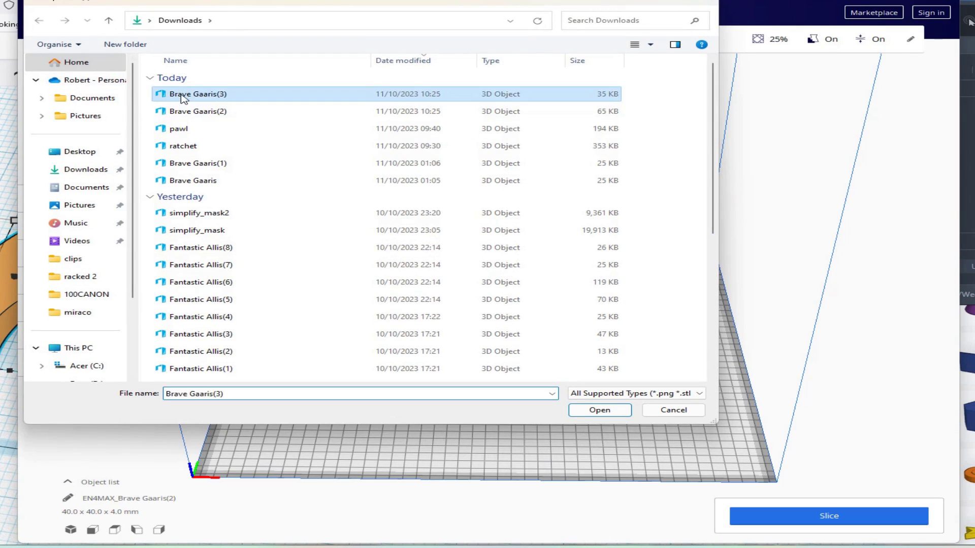
pyautogui.click(599, 410)
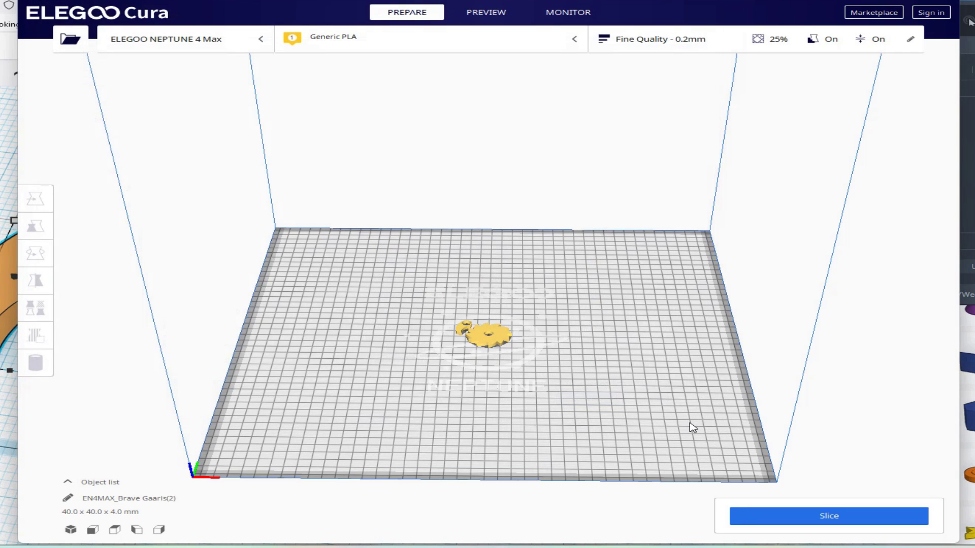
# Step: Set the support placement to Touching Buildplate, slice both parts and close the print settings
pyautogui.click(730, 42)
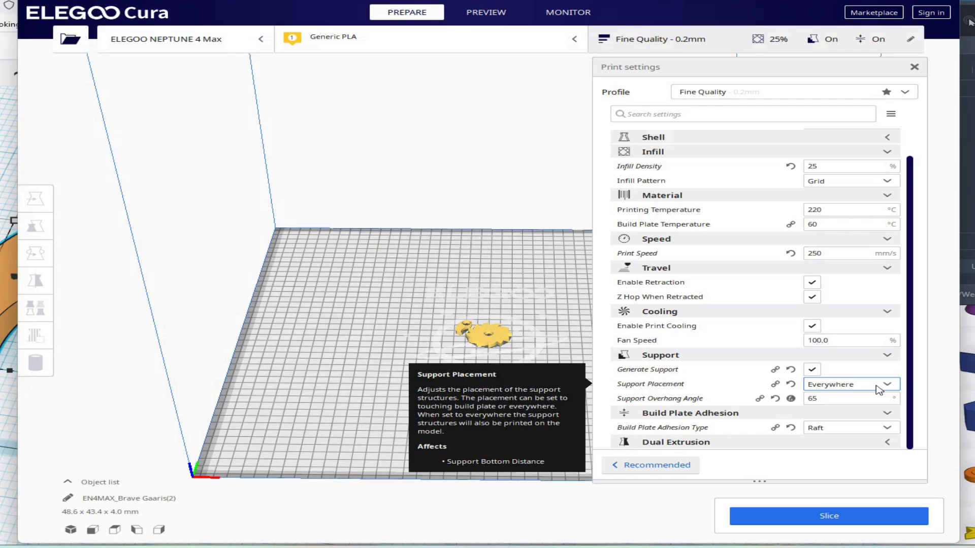
pyautogui.click(827, 386)
pyautogui.click(865, 397)
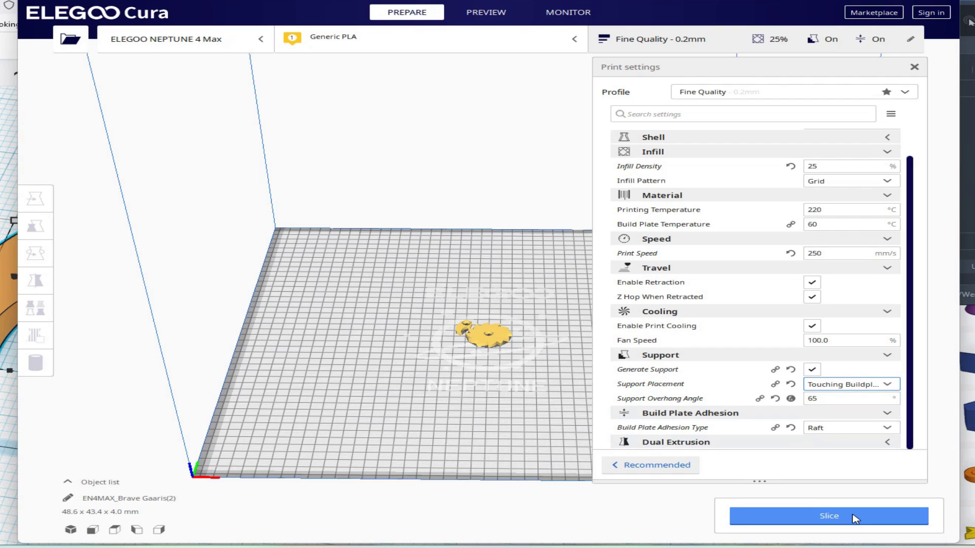
pyautogui.click(829, 516)
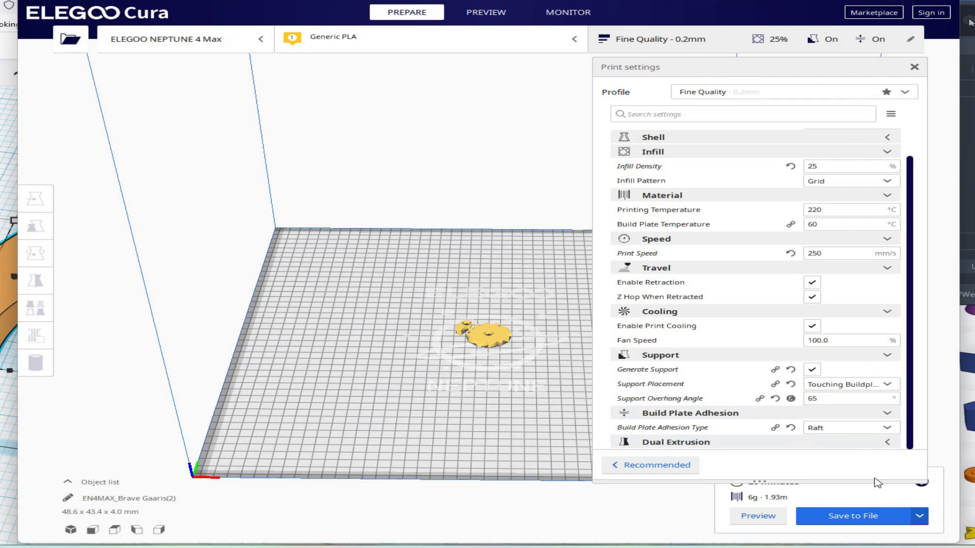
pyautogui.click(730, 40)
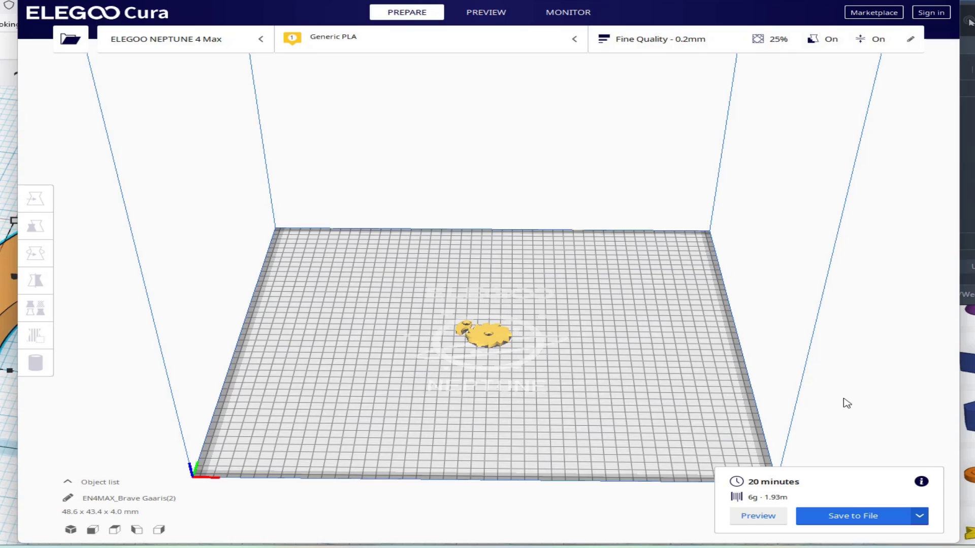